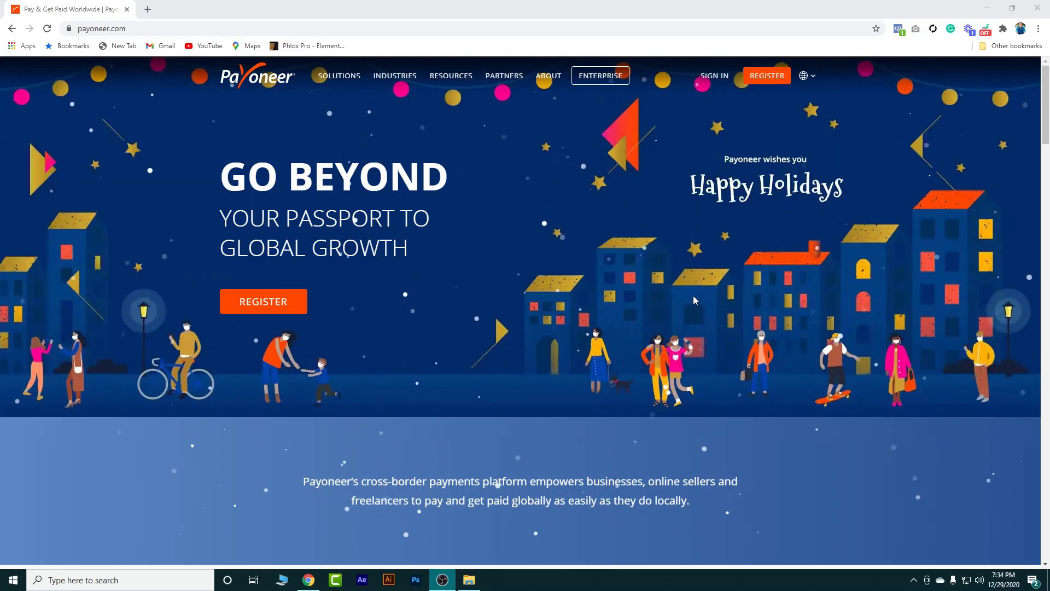
# Sign in to Payoneer and load the My Account dashboard showing 217.00 USD, 0.00 EUR and 0.00 GBP
pyautogui.click(707, 86)
pyautogui.click(707, 87)
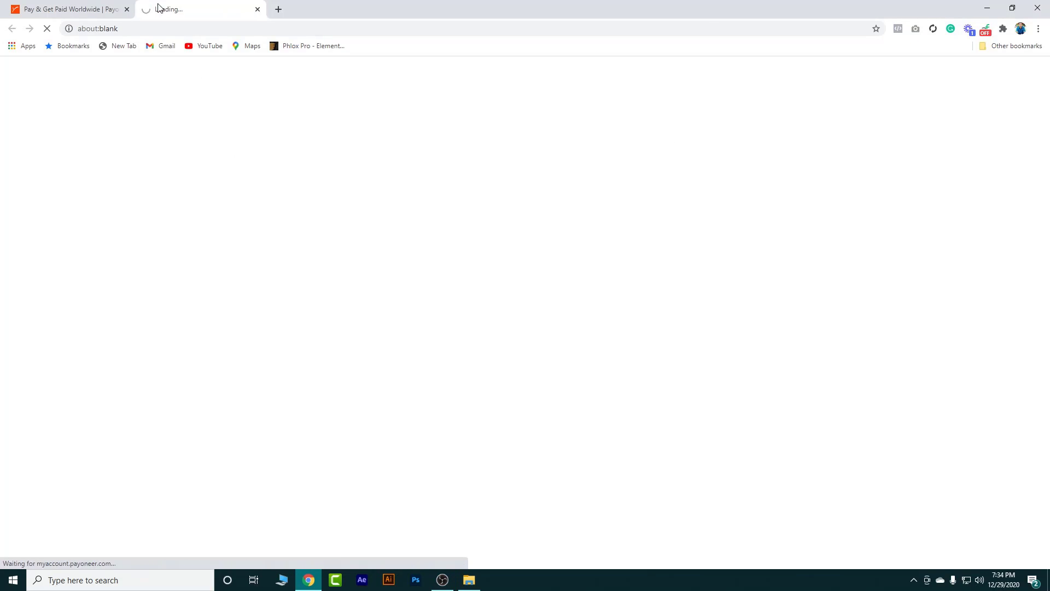
pyautogui.click(126, 10)
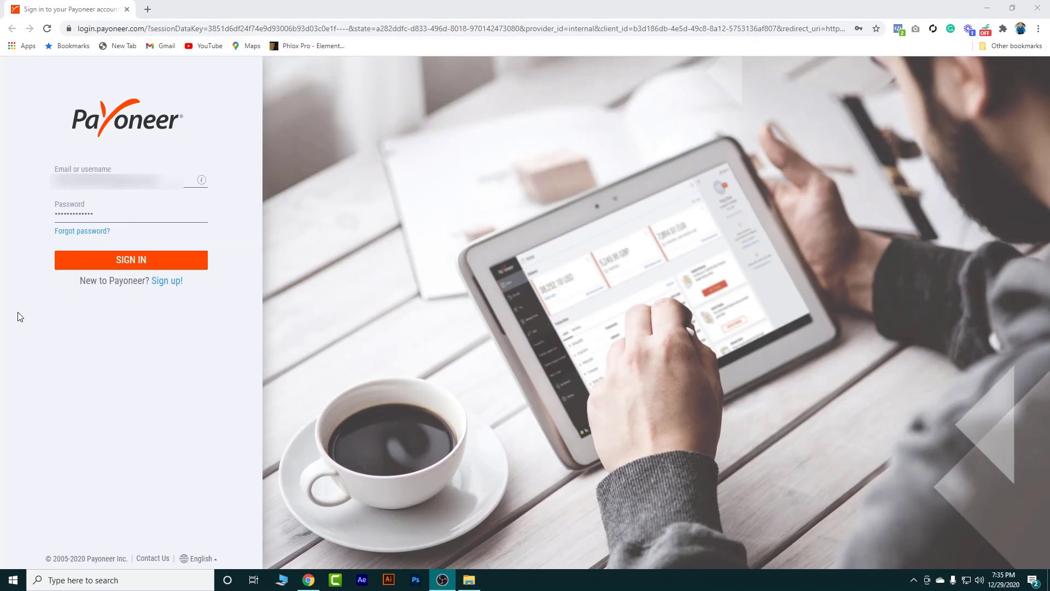
pyautogui.click(138, 264)
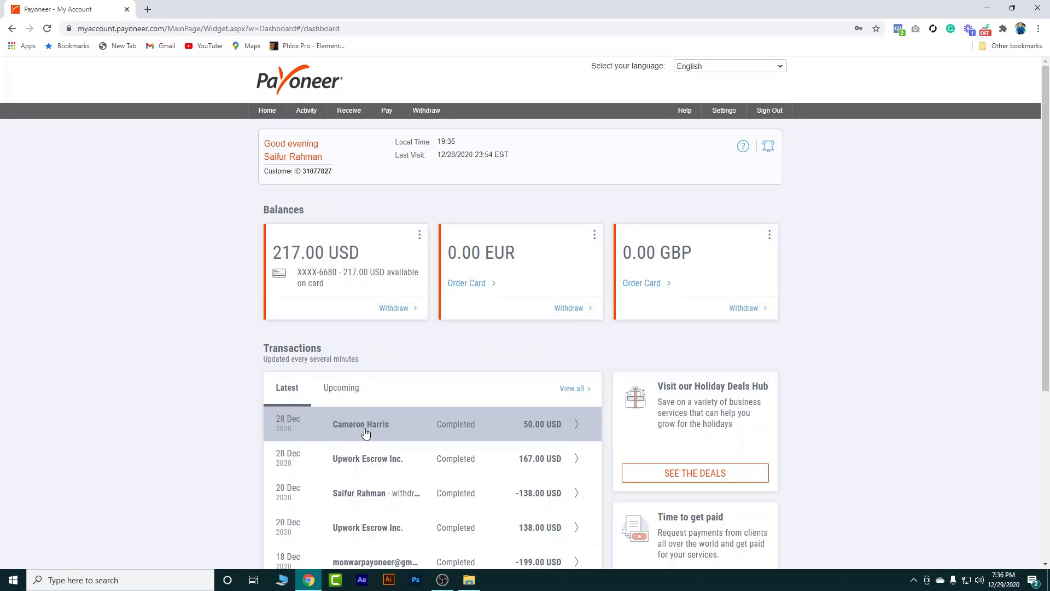
# Look over the dashboard and bring up the Activity, Withdraw and Receive menus, leaving Receive open
pyautogui.scroll(-2, 367, 457)
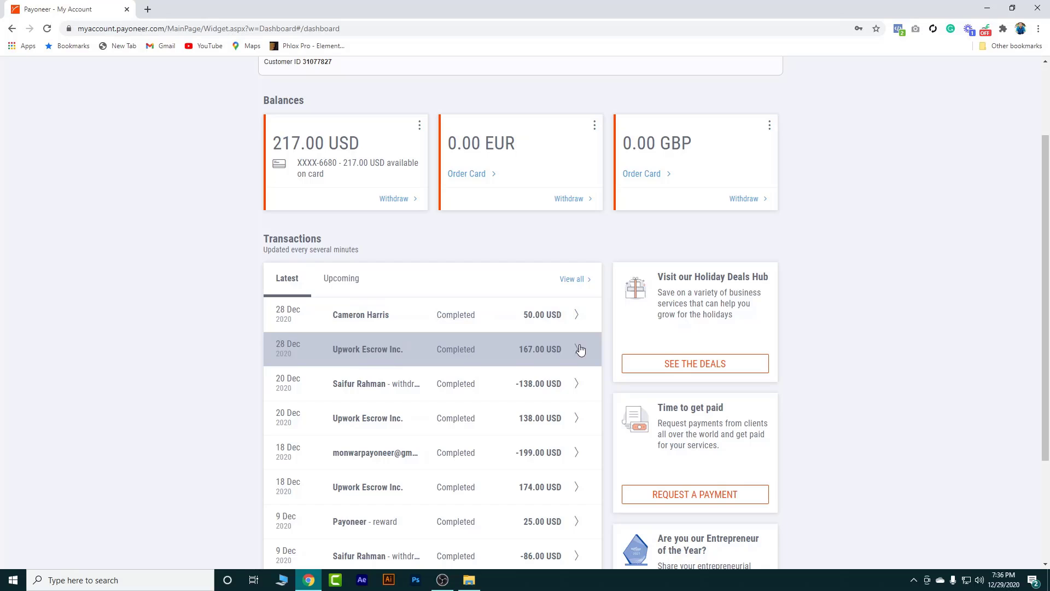
pyautogui.scroll(-1, 525, 416)
pyautogui.scroll(3, 503, 426)
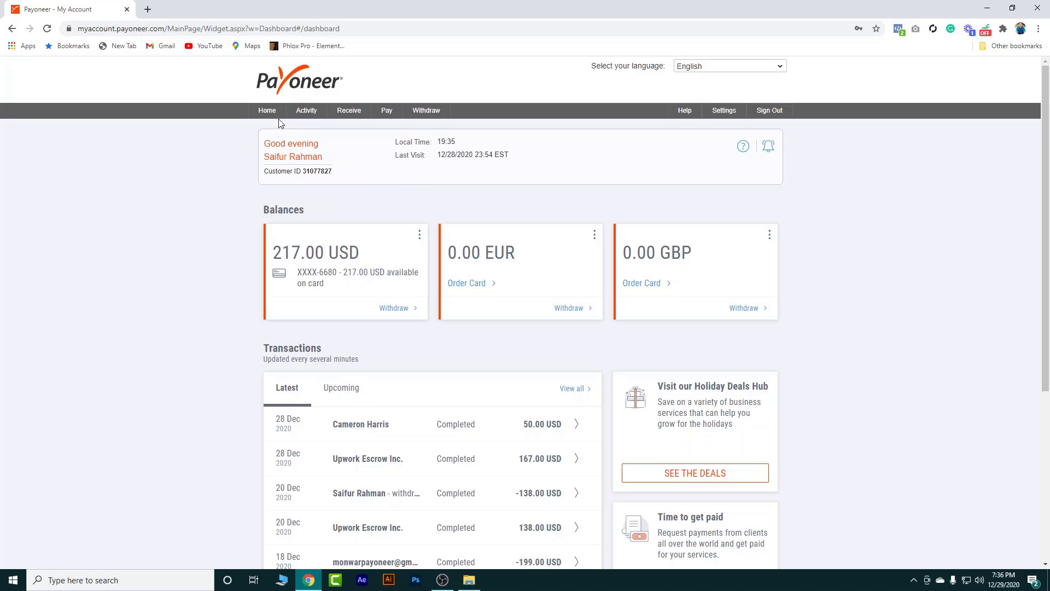
pyautogui.moveTo(304, 113)
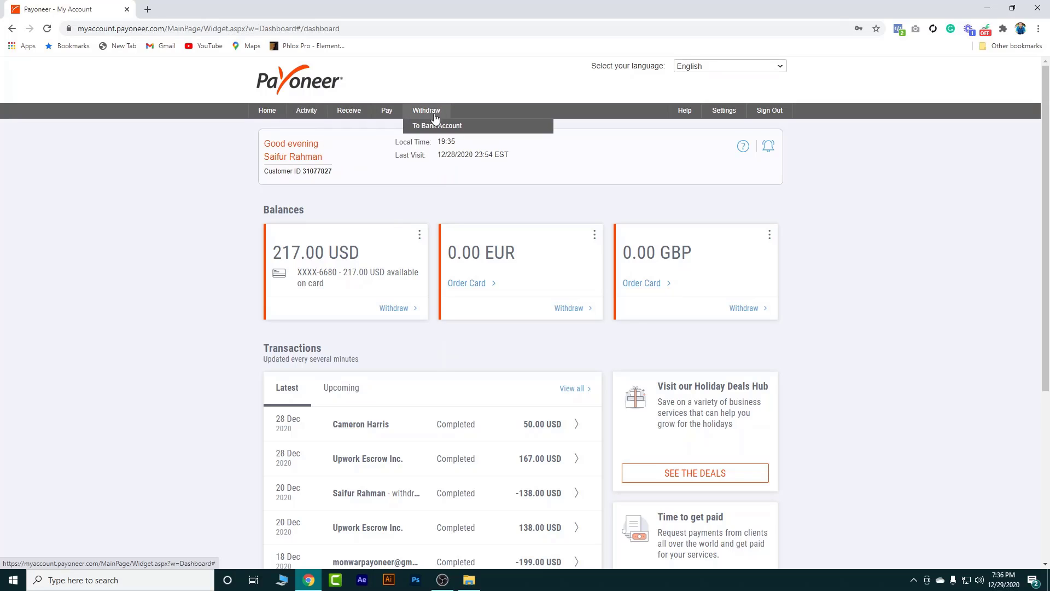
pyautogui.moveTo(356, 113)
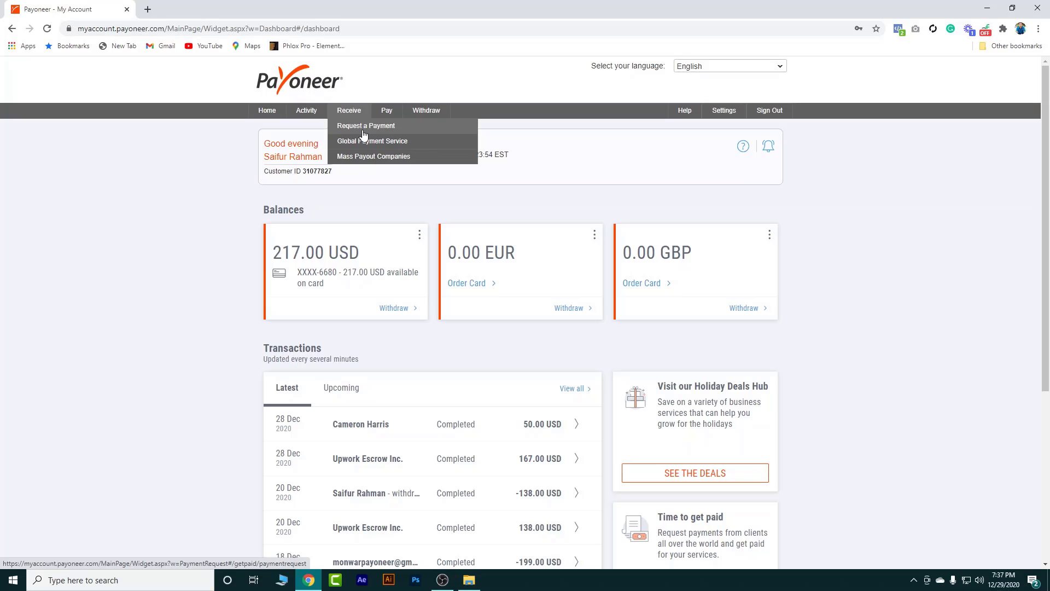
# Start a Request a Payment from the Receive menu and choose Add New Payer
pyautogui.click(363, 127)
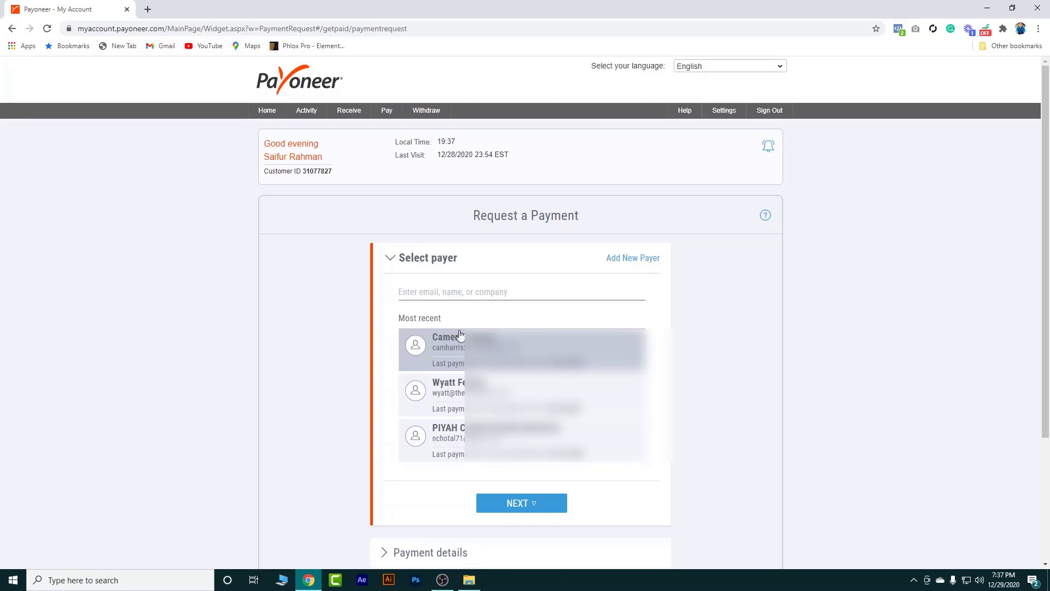
pyautogui.click(438, 301)
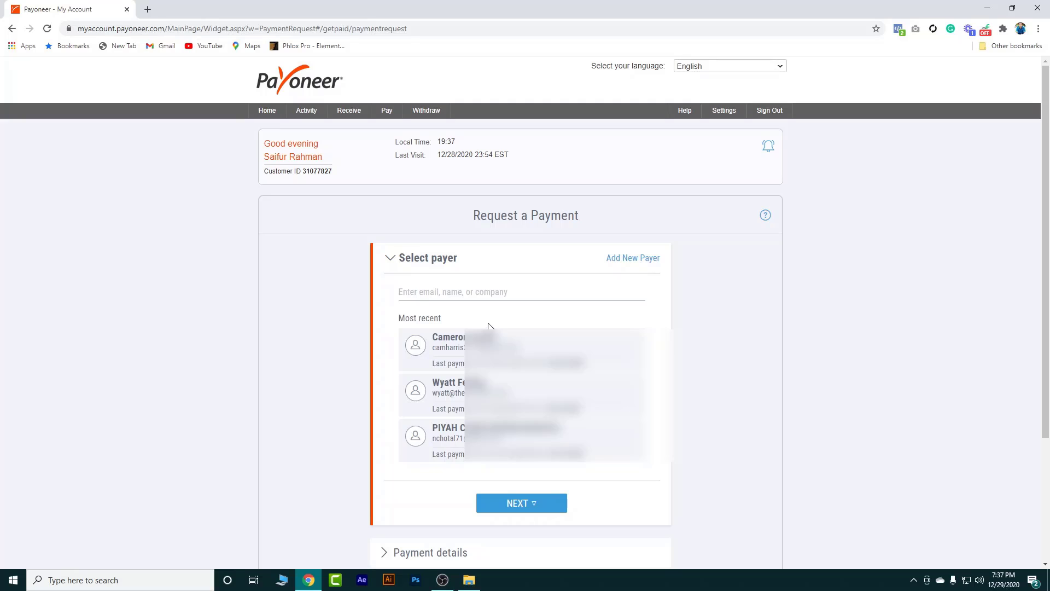
pyautogui.click(627, 264)
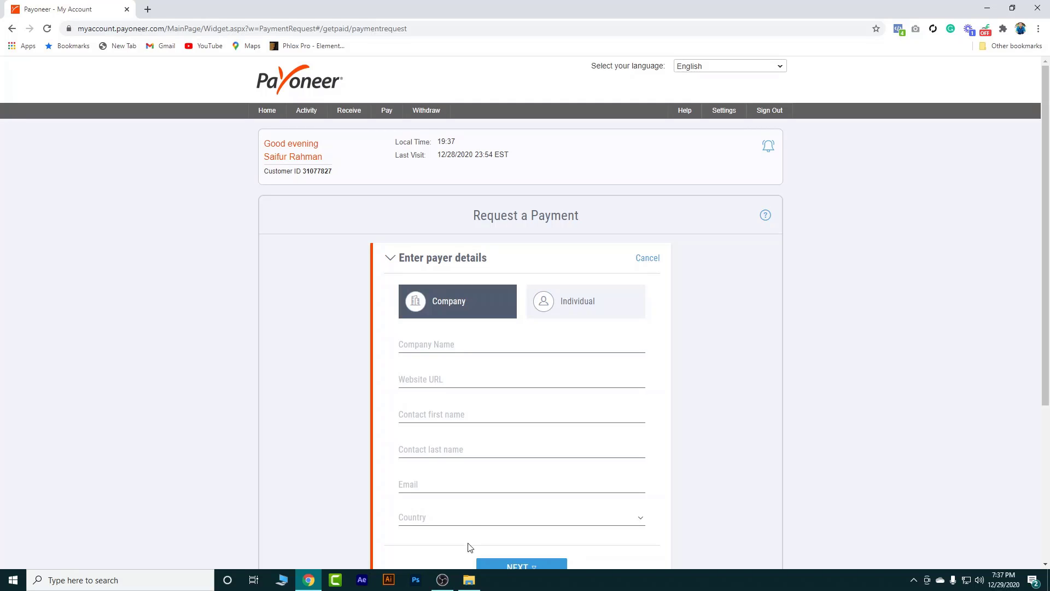
# Add the payer as an Individual, entering the payer's first name, last name and e-mail
pyautogui.click(573, 303)
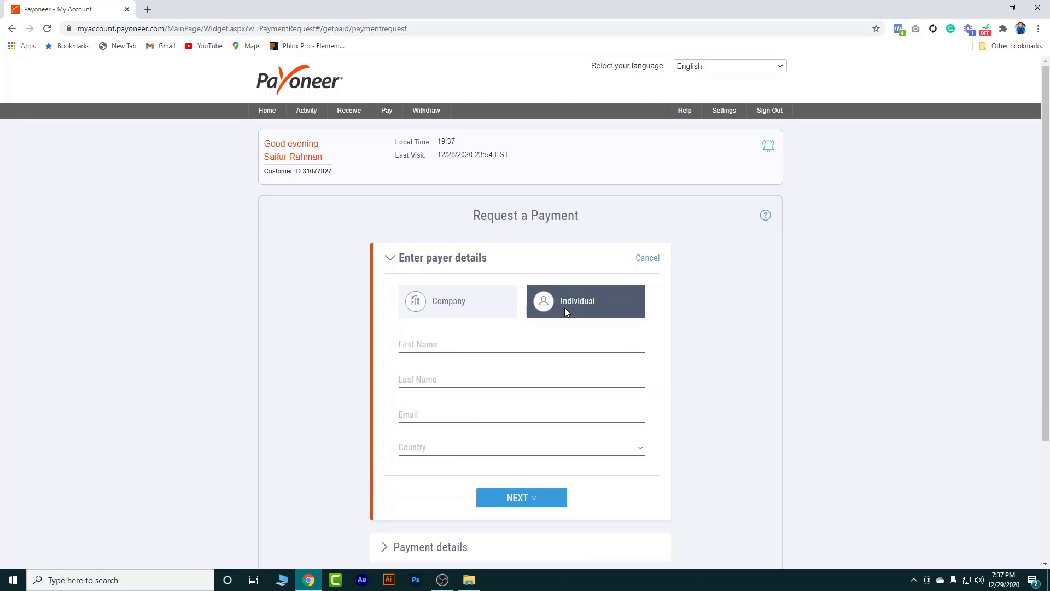
pyautogui.click(475, 343)
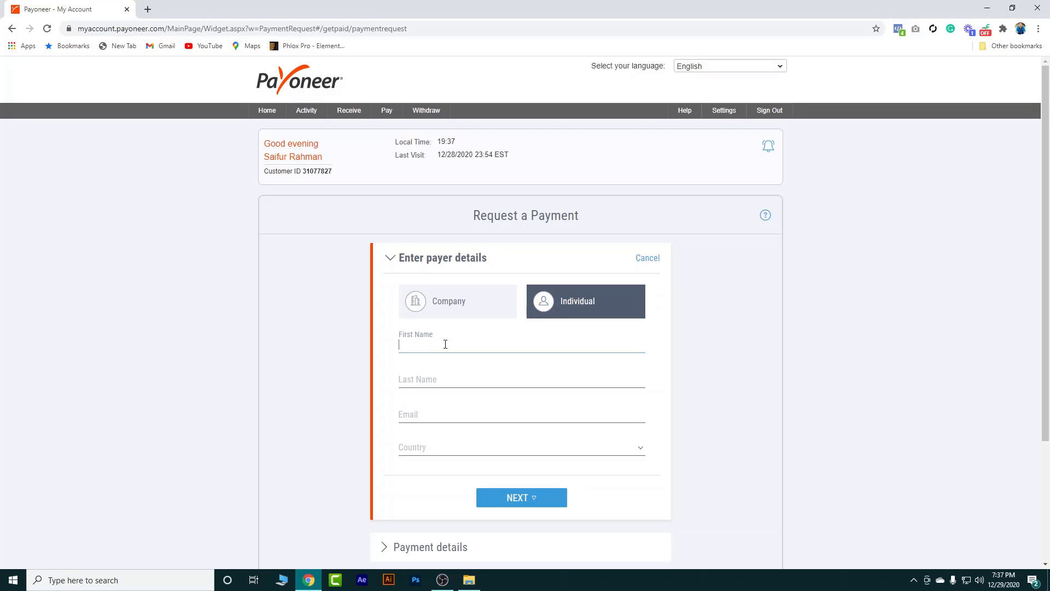
pyautogui.click(443, 372)
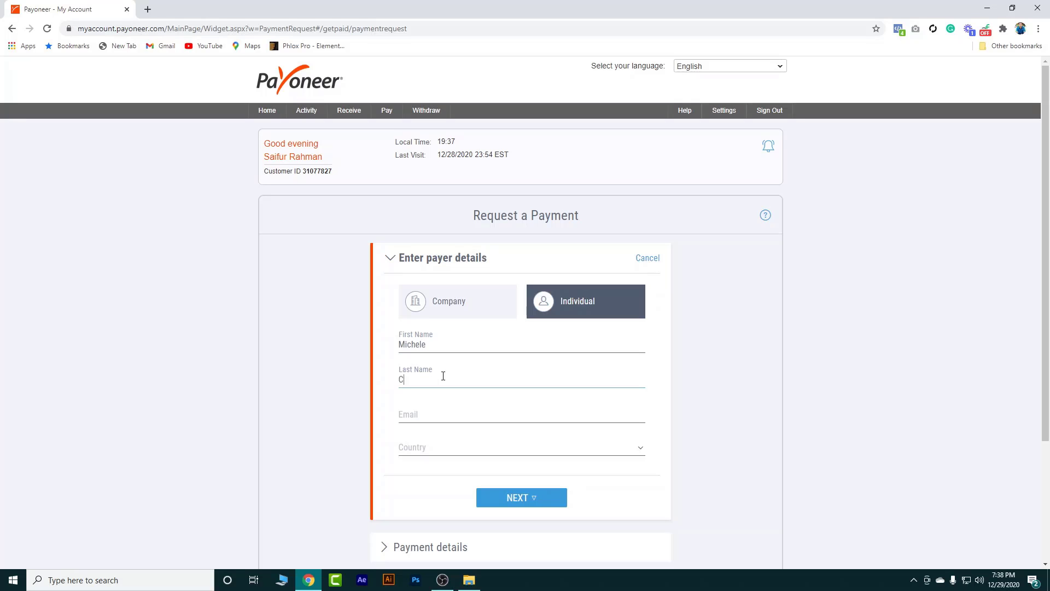
pyautogui.click(430, 417)
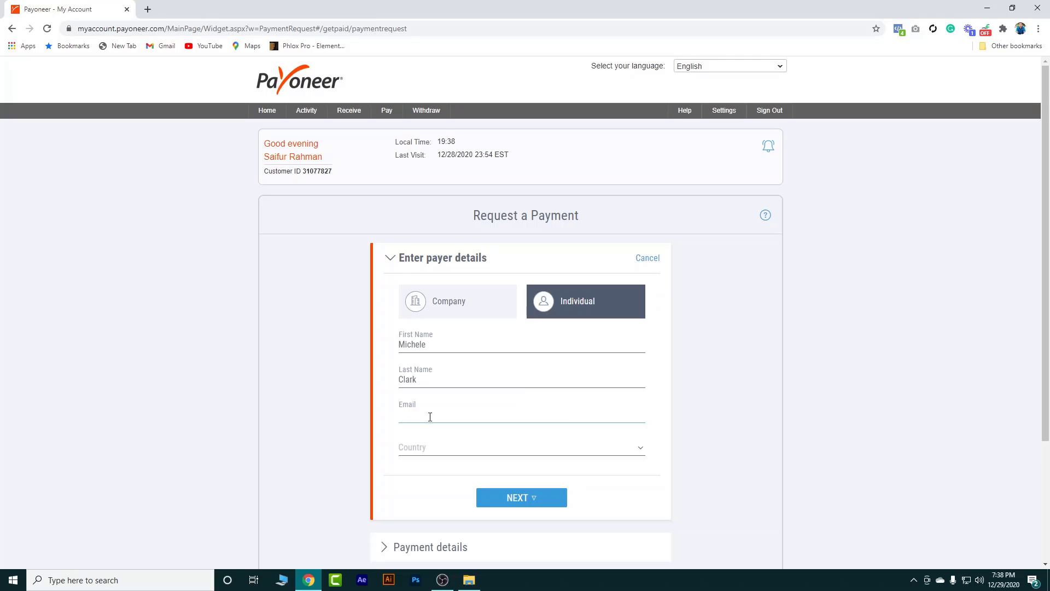
# Set the payer's country to United States of America and state to California, then continue
pyautogui.click(455, 457)
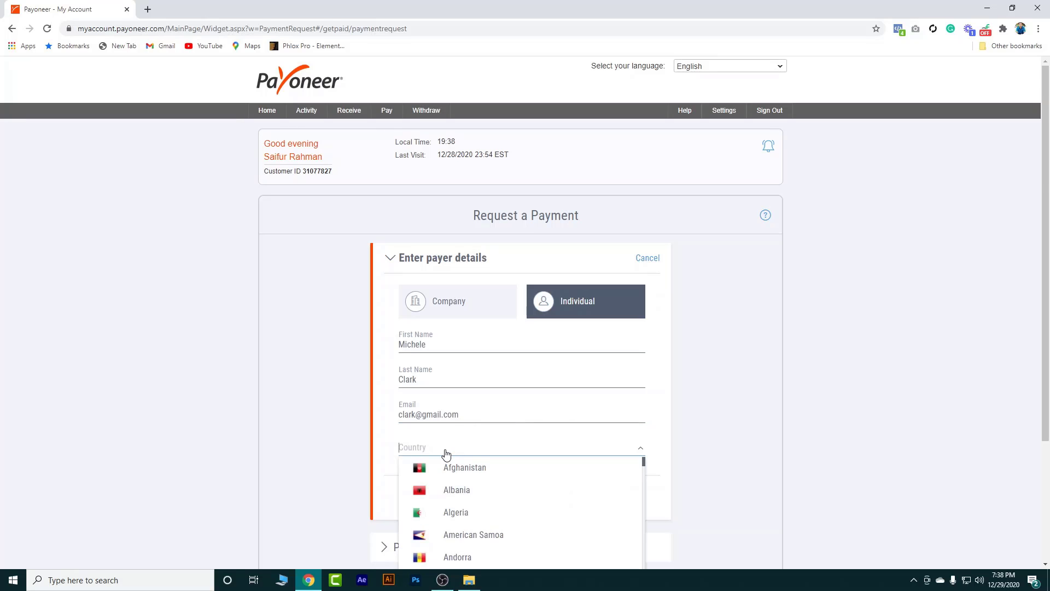
pyautogui.scroll(-6, 446, 453)
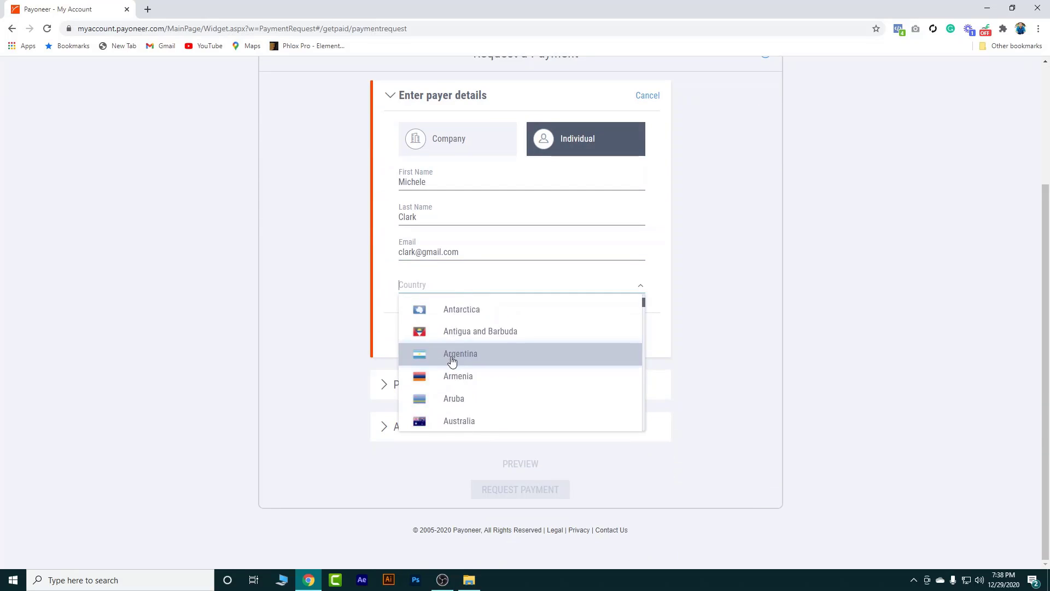
pyautogui.scroll(-3, 452, 361)
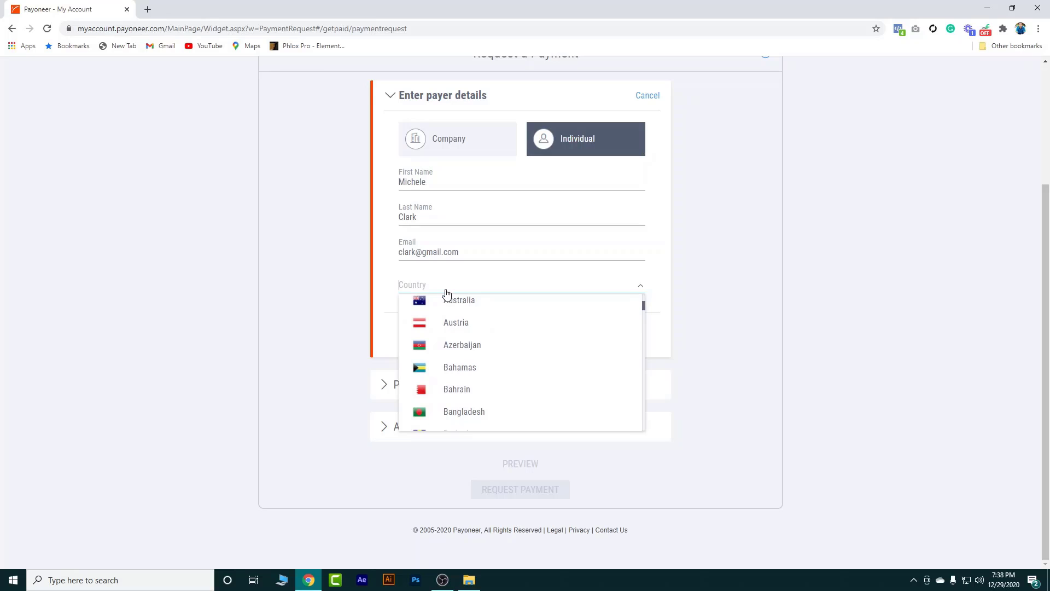
pyautogui.write('un')
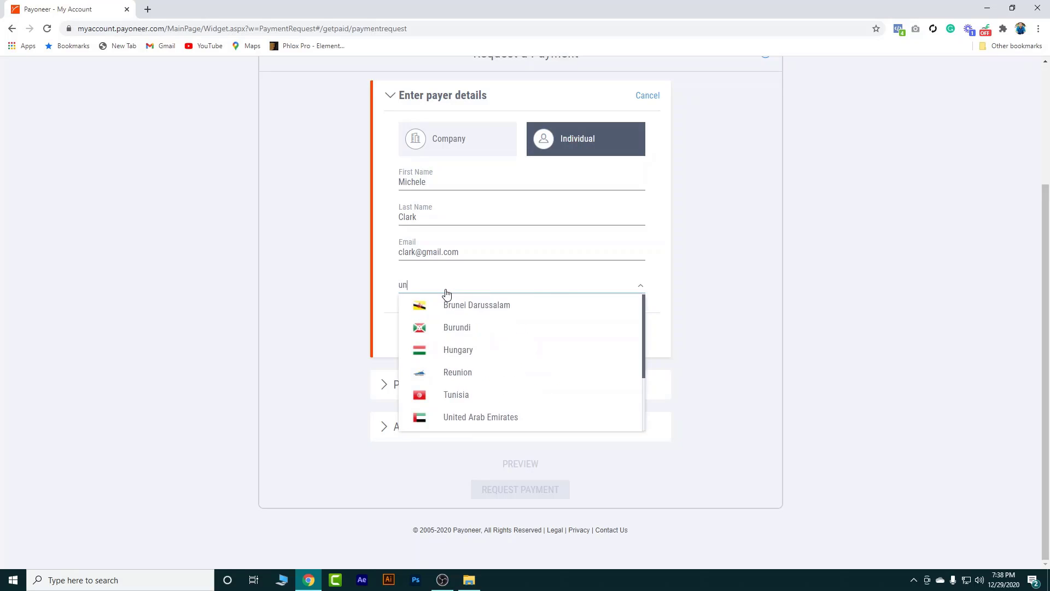
pyautogui.write('it')
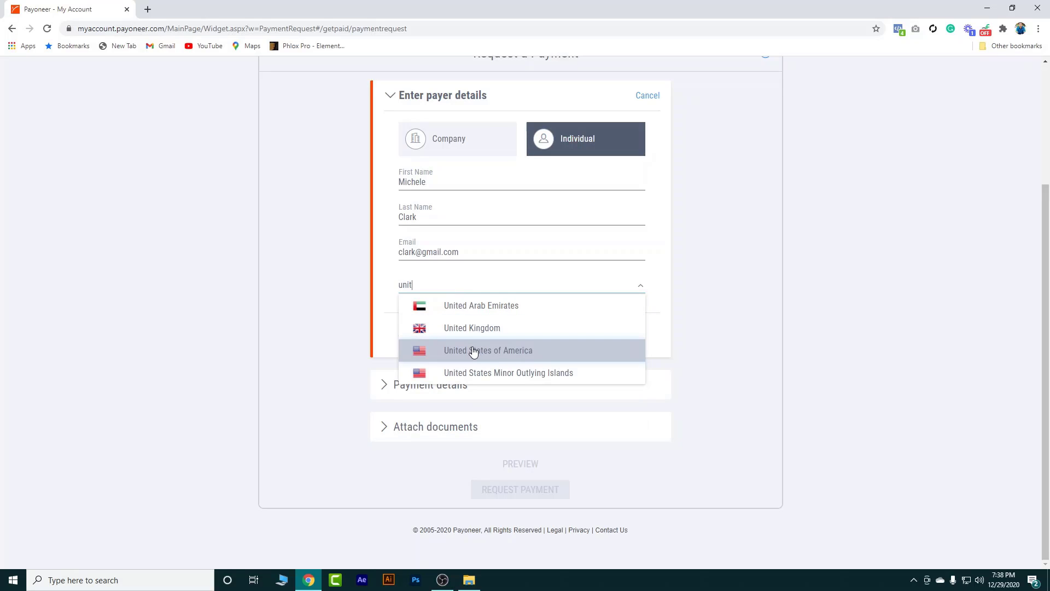
pyautogui.click(474, 351)
pyautogui.click(438, 321)
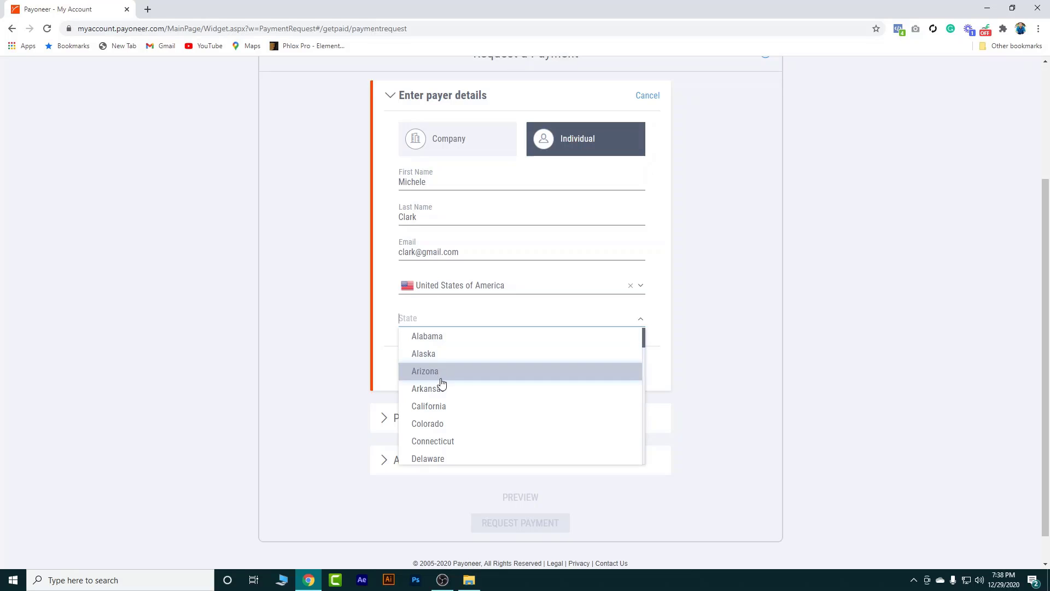
pyautogui.click(455, 411)
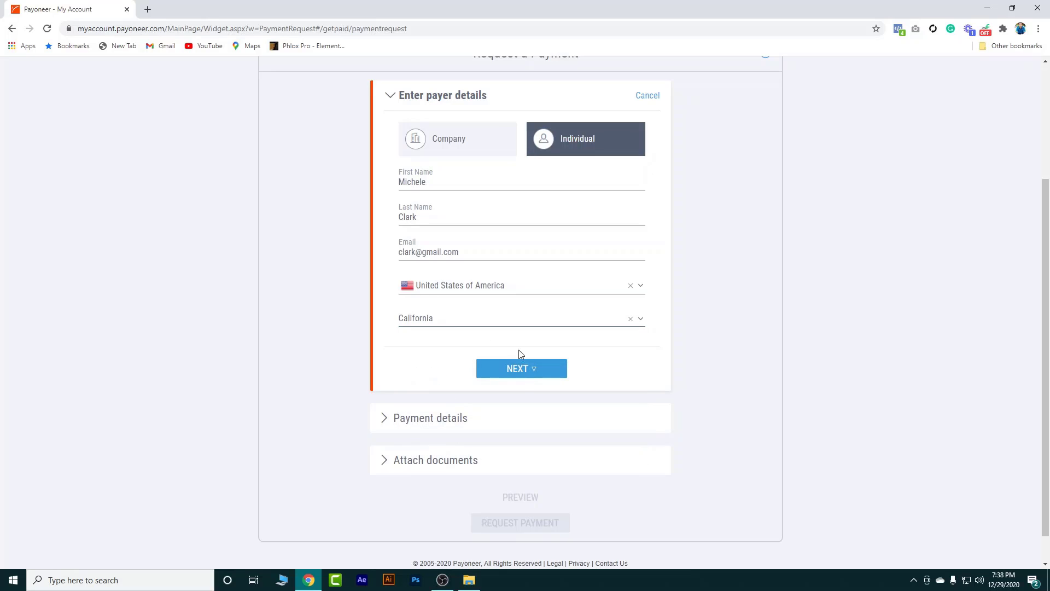
pyautogui.click(519, 374)
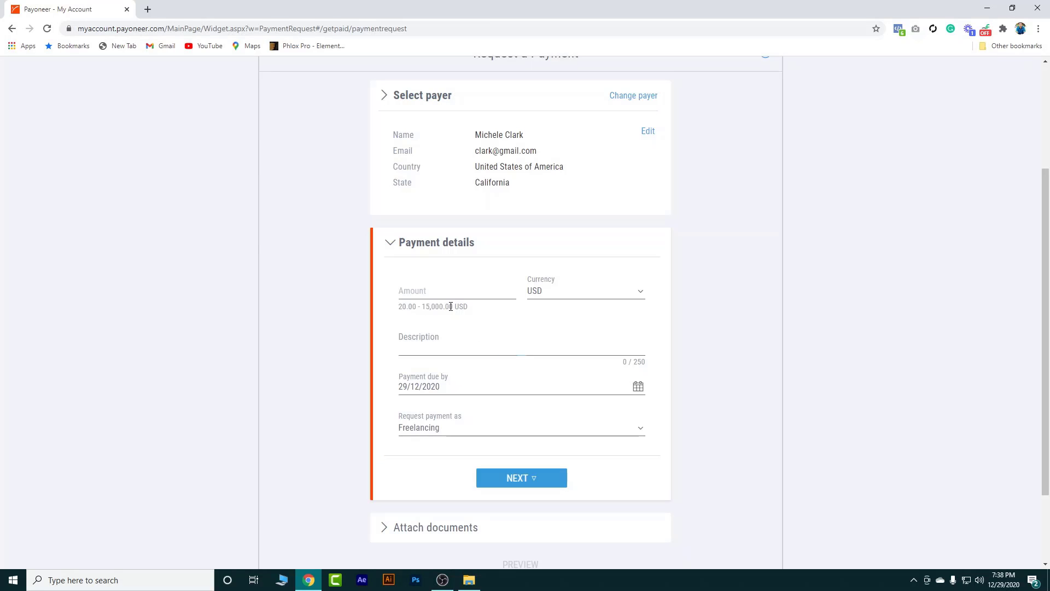
# Enter amount 20 with description 'Logo Design', keep Freelancing as request type, and continue
pyautogui.click(432, 293)
pyautogui.write('20')
pyautogui.click(427, 340)
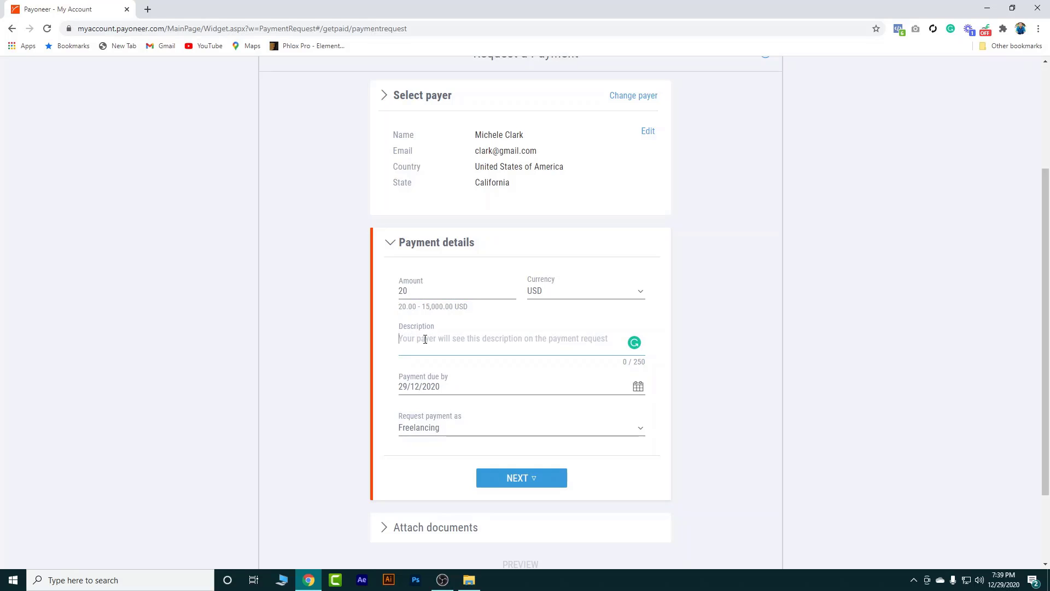
pyautogui.write('L')
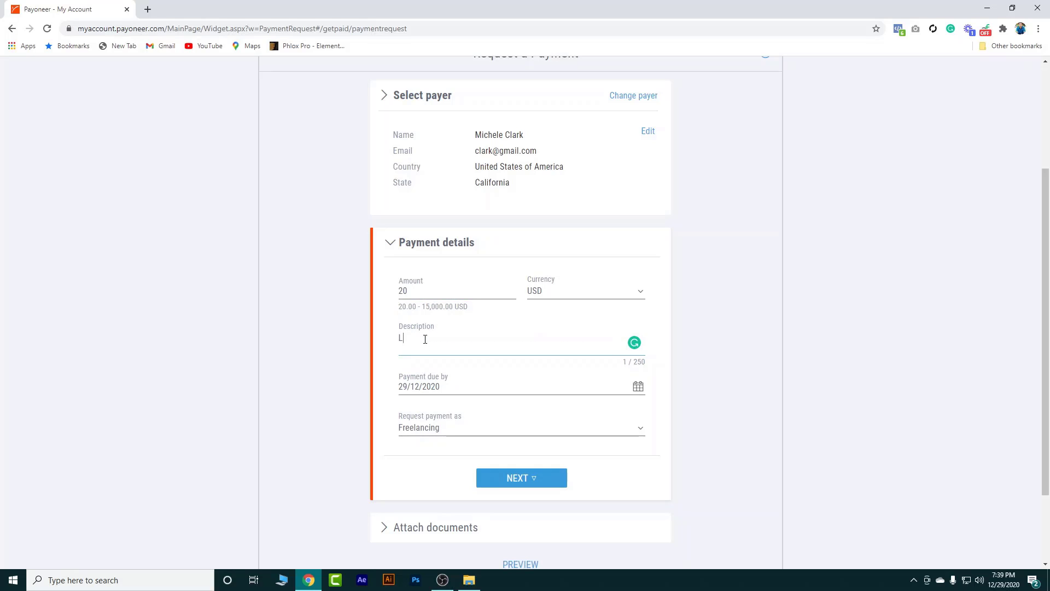
pyautogui.write('ogo Design')
pyautogui.click(443, 384)
pyautogui.click(465, 434)
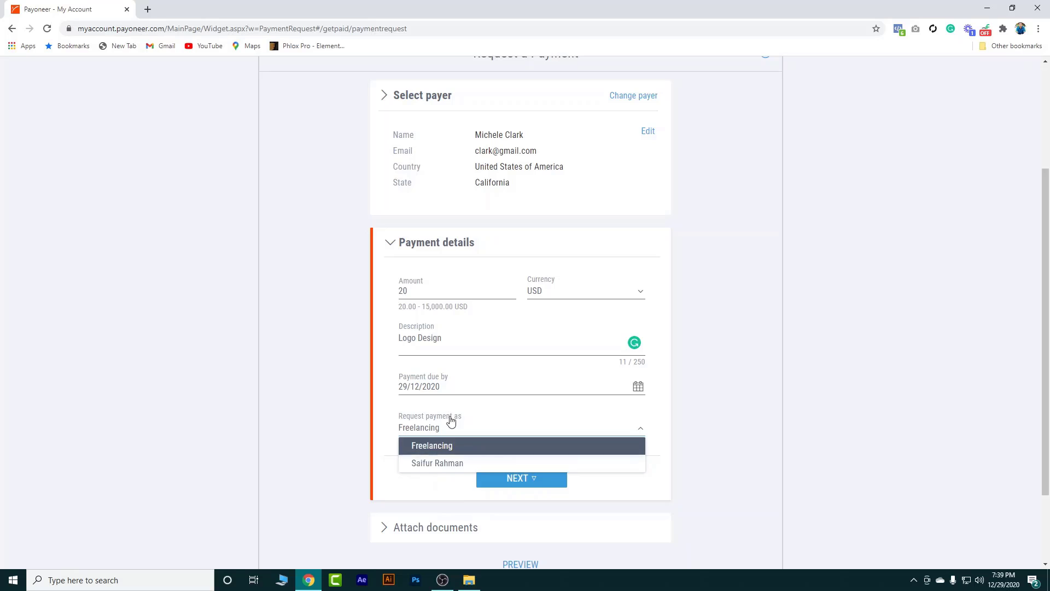
pyautogui.click(444, 449)
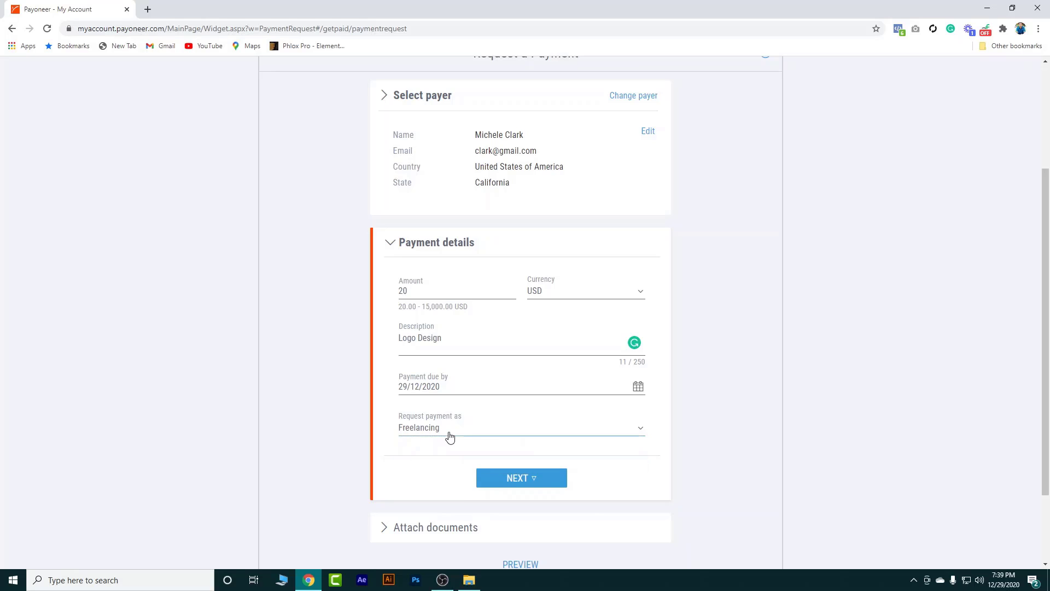
pyautogui.click(528, 480)
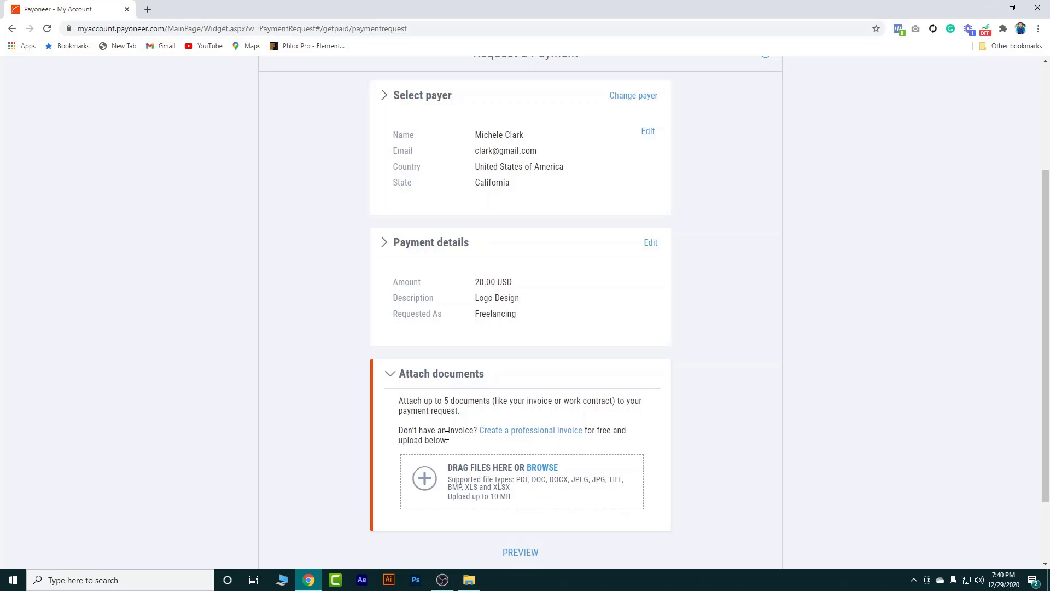
# Follow the 'Create a professional invoice' link to open freeinvoicebuilder.com in a new tab
pyautogui.click(545, 431)
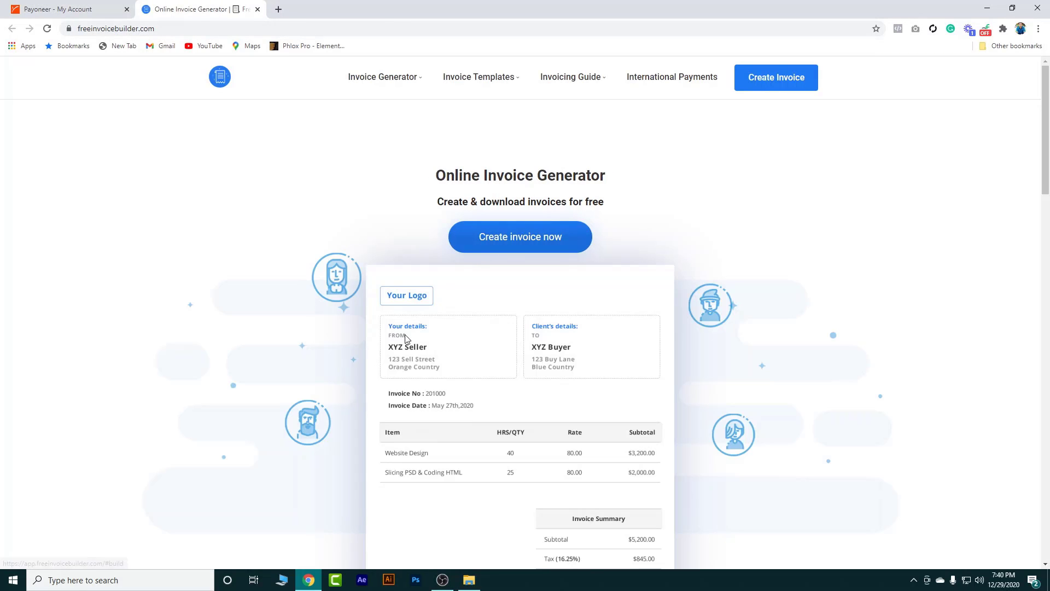
pyautogui.scroll(-2, 401, 389)
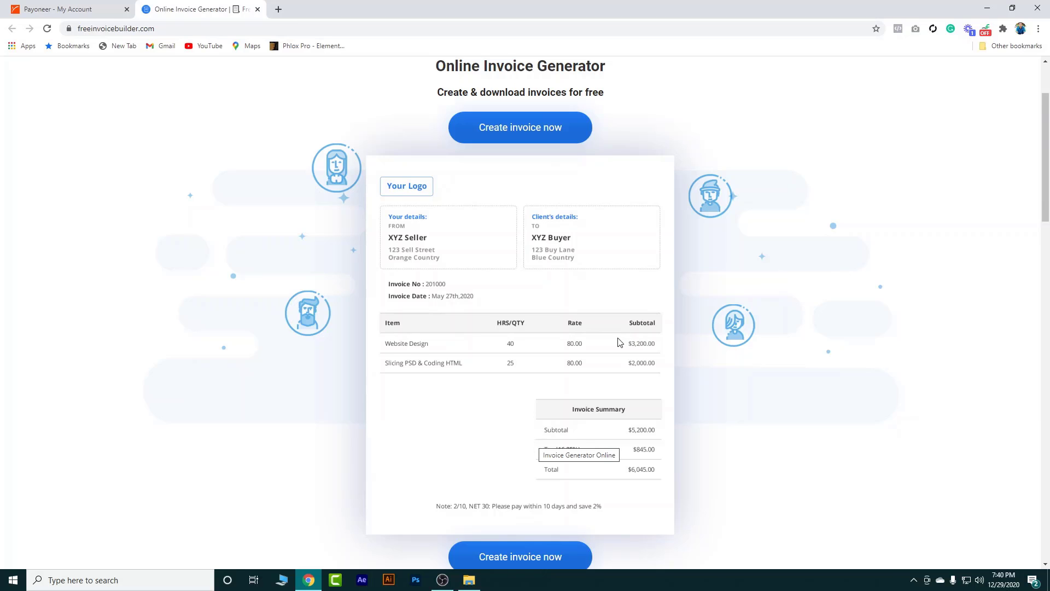
pyautogui.scroll(2, 619, 343)
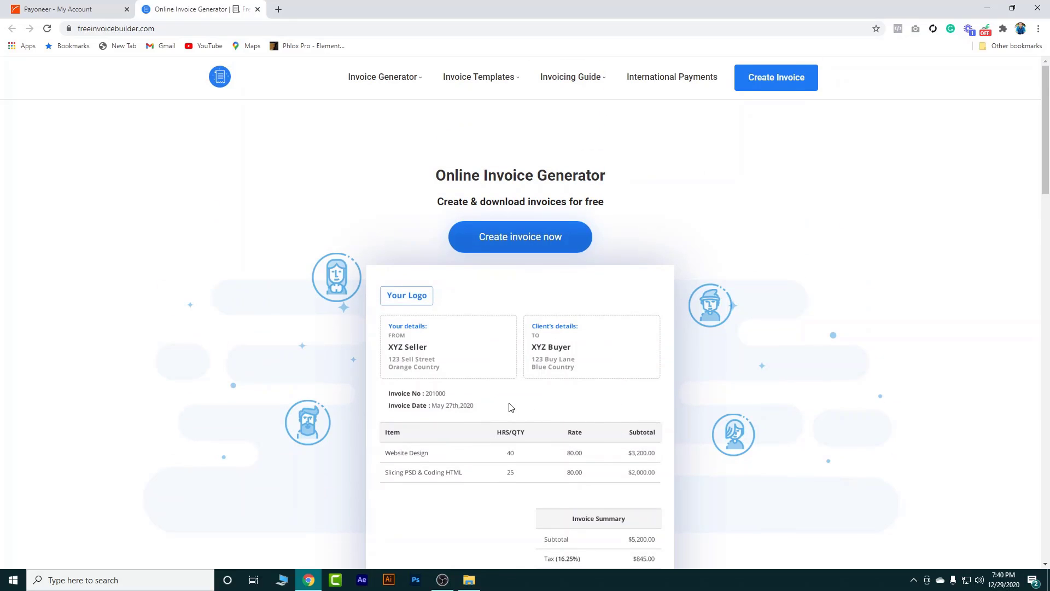
# Open a blank invoice via Create Invoice, numbered 001 and dated Dec 29th, 2020
pyautogui.click(761, 85)
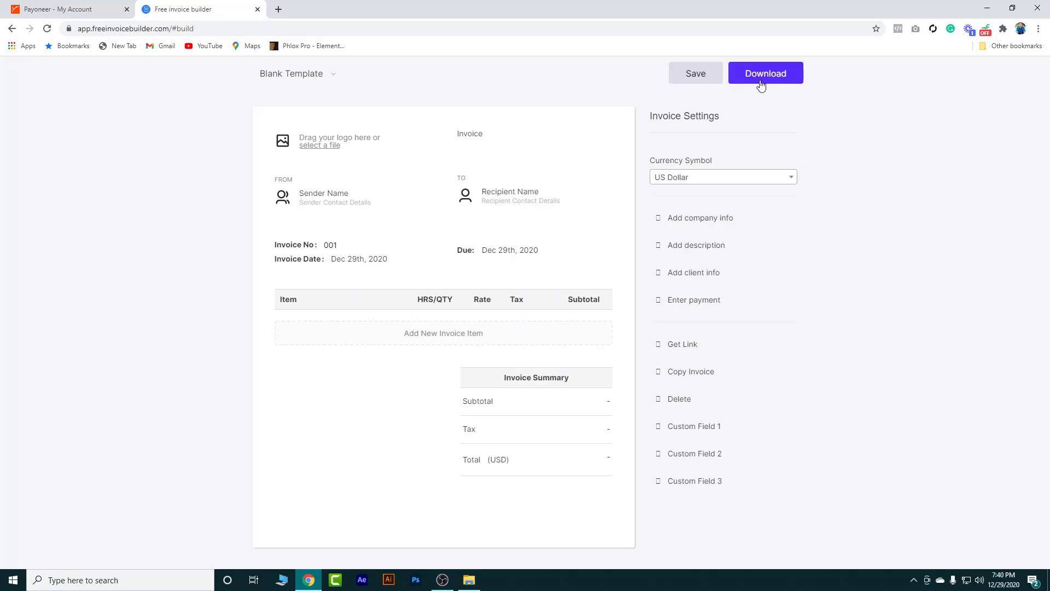
pyautogui.tripleClick(317, 147)
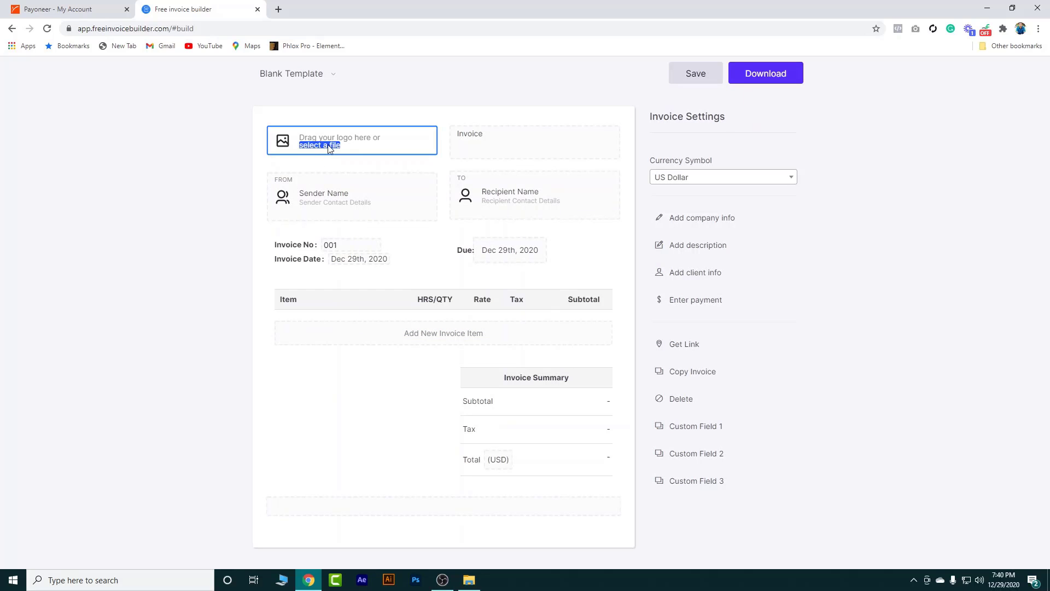
pyautogui.click(382, 159)
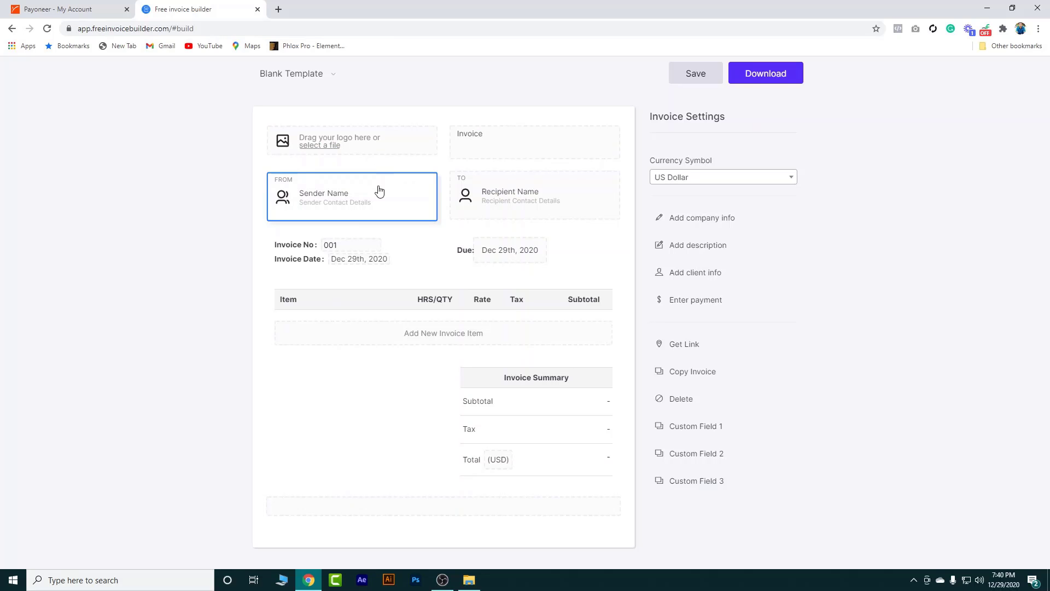
# Open the sender form, pick Bangladesh as country and try filling the company name from suggestions
pyautogui.click(326, 202)
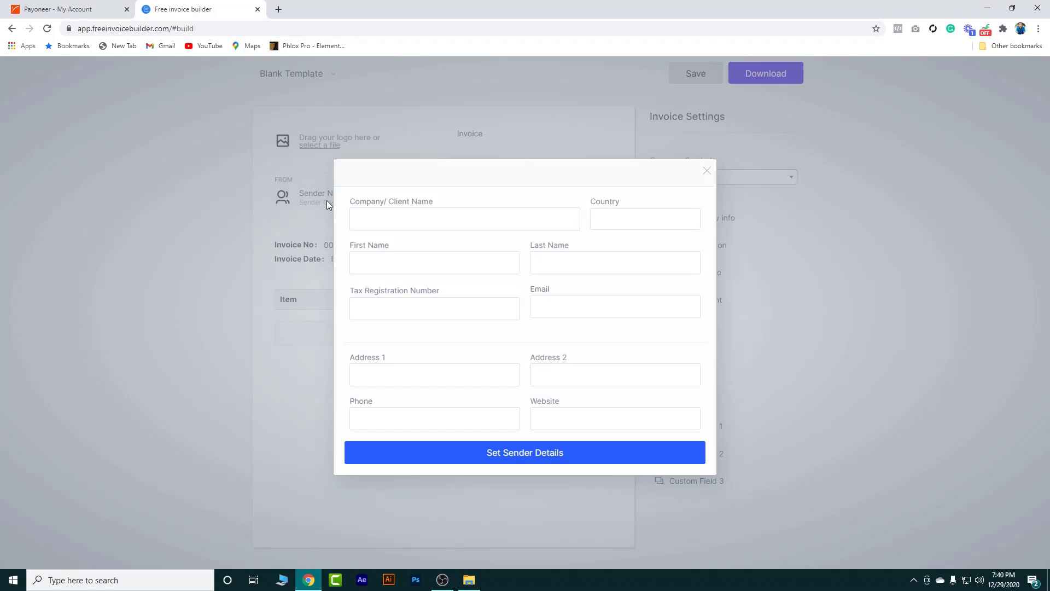
pyautogui.click(385, 219)
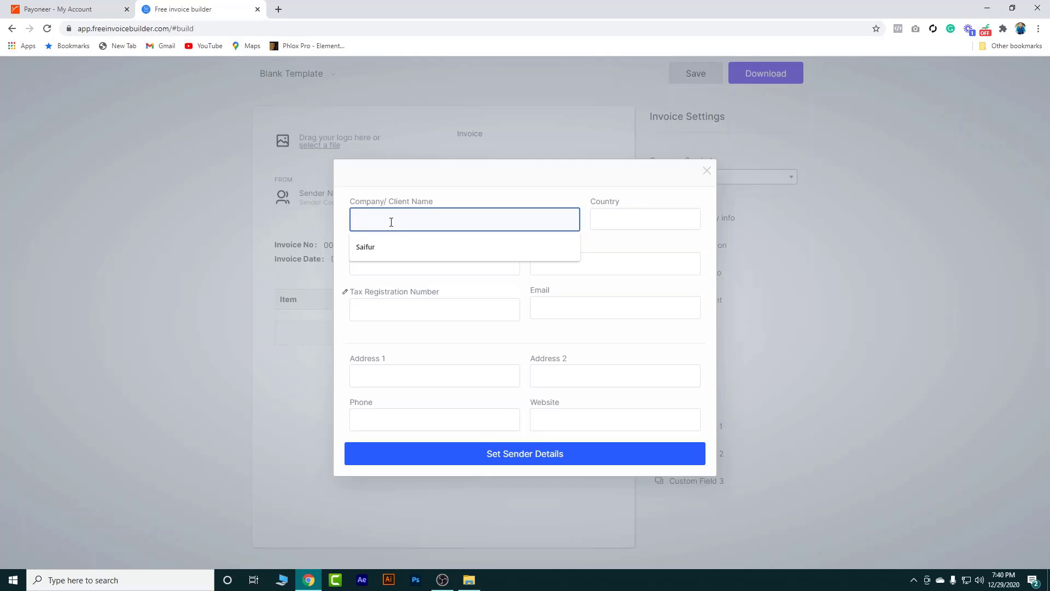
pyautogui.click(393, 247)
pyautogui.click(608, 219)
pyautogui.click(608, 219)
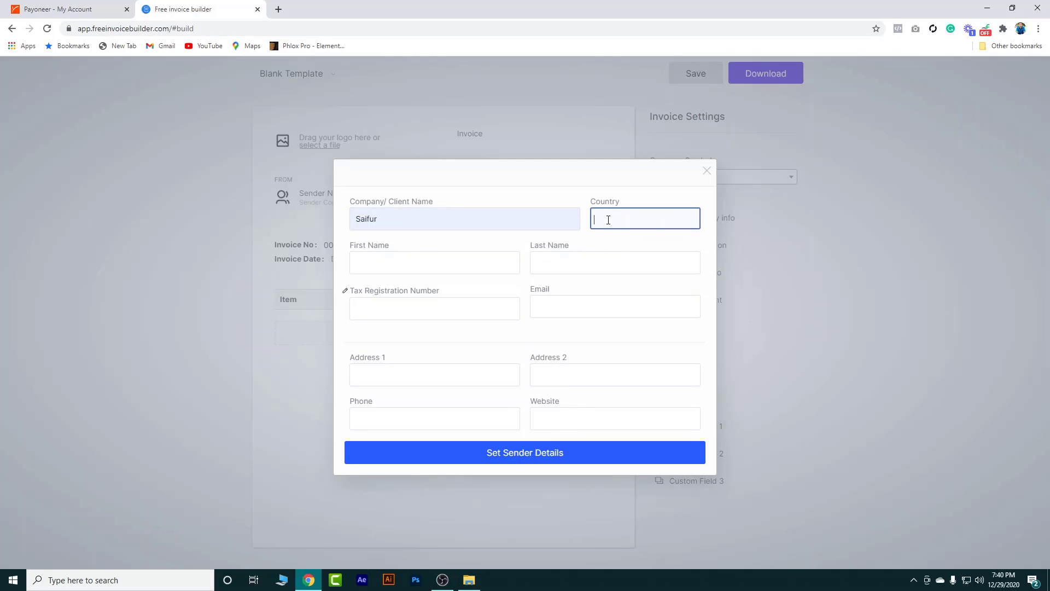
pyautogui.click(608, 219)
pyautogui.write('ba')
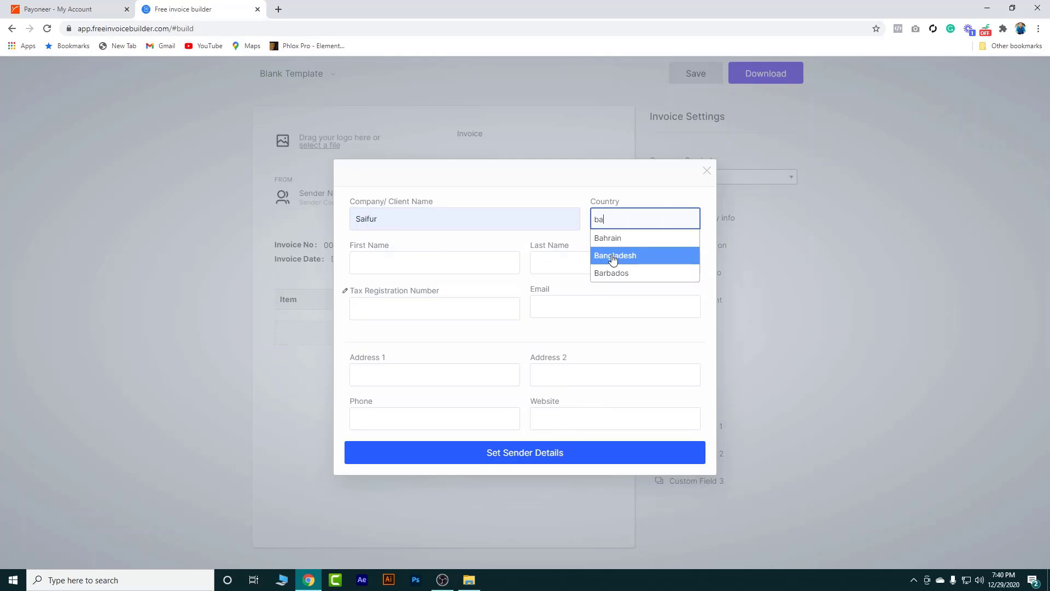
pyautogui.click(613, 255)
pyautogui.click(419, 267)
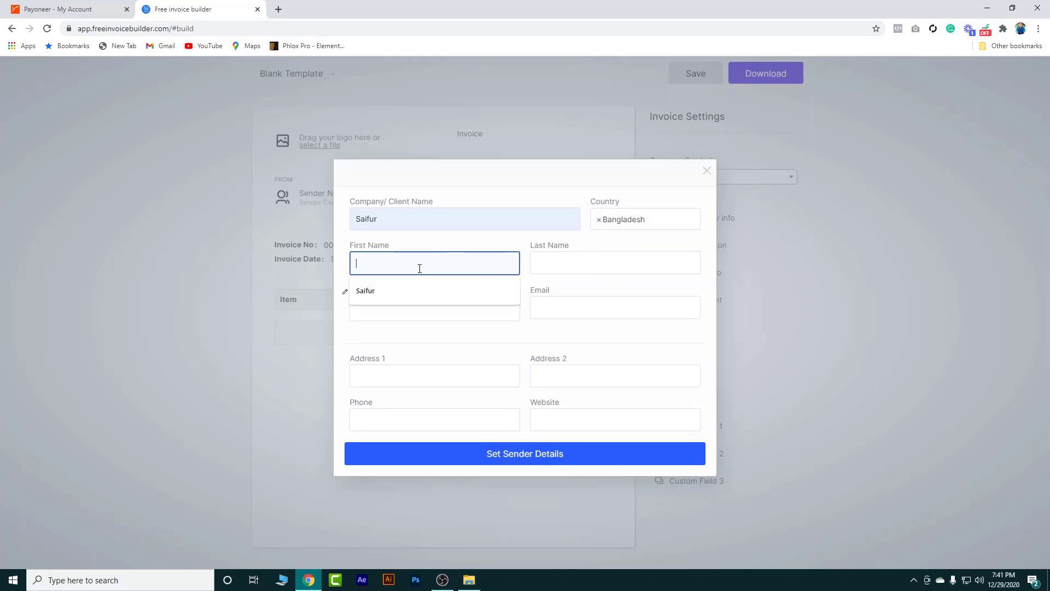
pyautogui.click(407, 285)
pyautogui.click(401, 221)
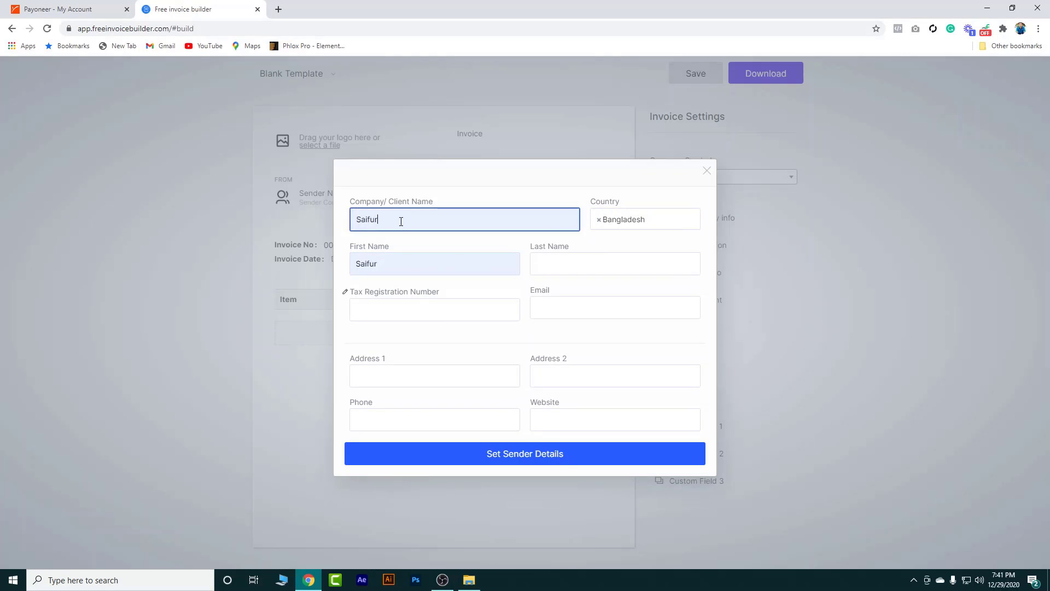
pyautogui.moveTo(394, 218); pyautogui.dragTo(352, 217)
pyautogui.click(707, 171)
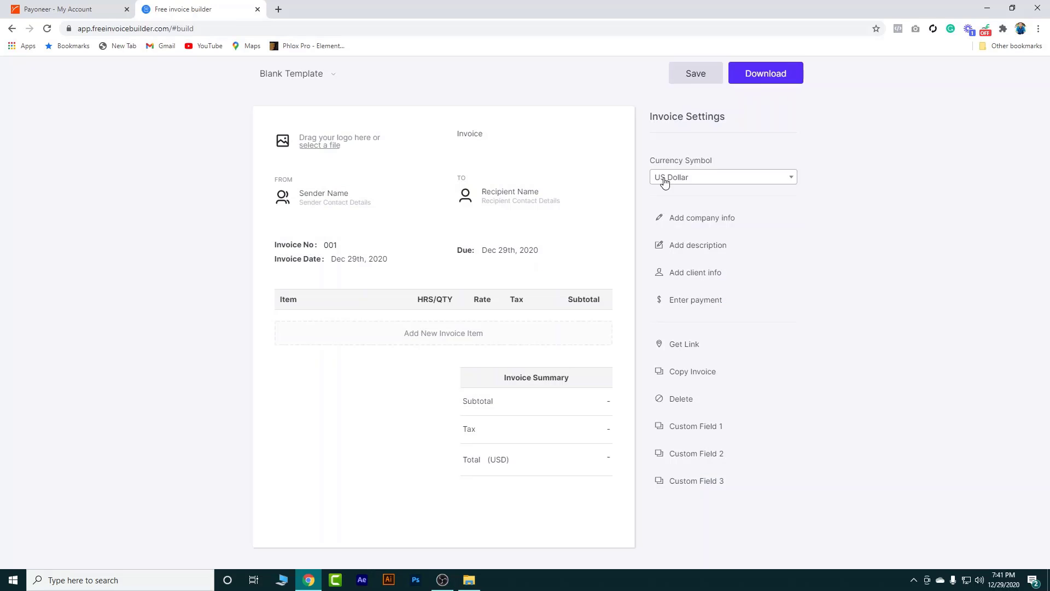
# Enter 'Lancercode' as company and fill the sender's name, e-mail, address, phone and website from saved entries
pyautogui.click(341, 222)
pyautogui.click(408, 220)
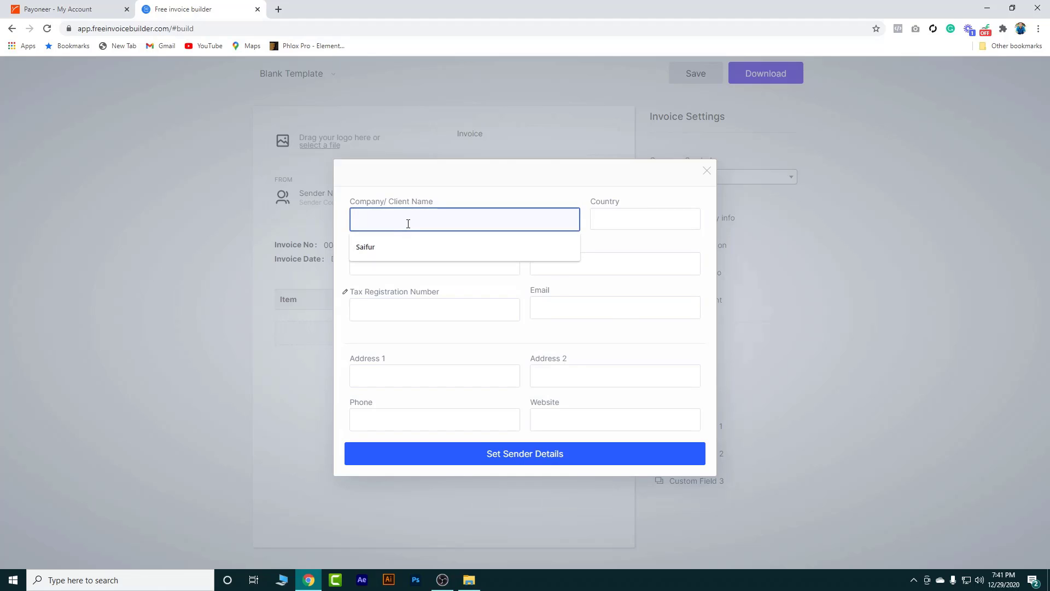
pyautogui.write('La')
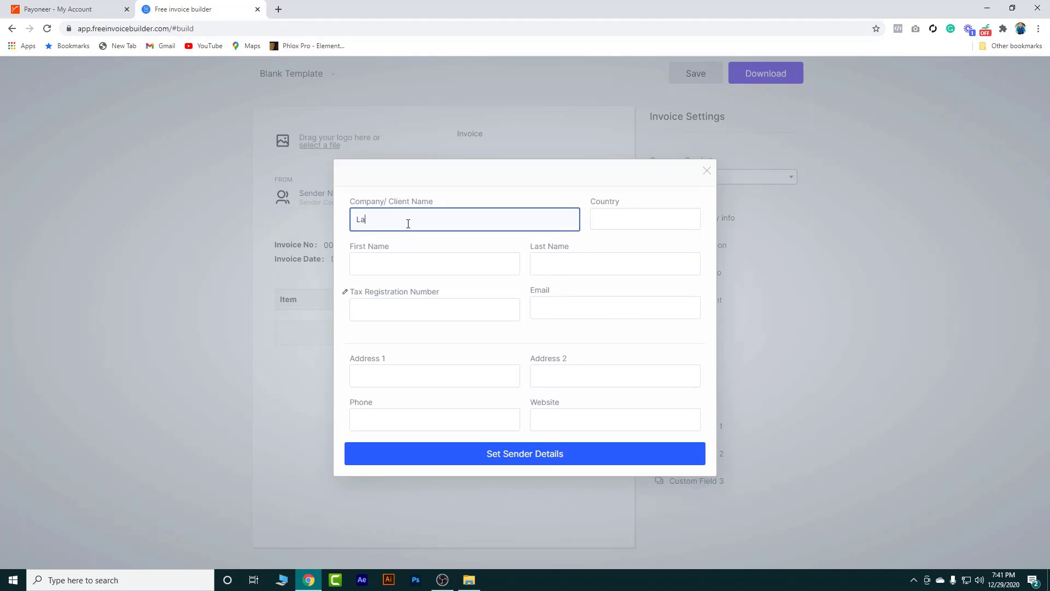
pyautogui.write('ncercode')
pyautogui.click(400, 261)
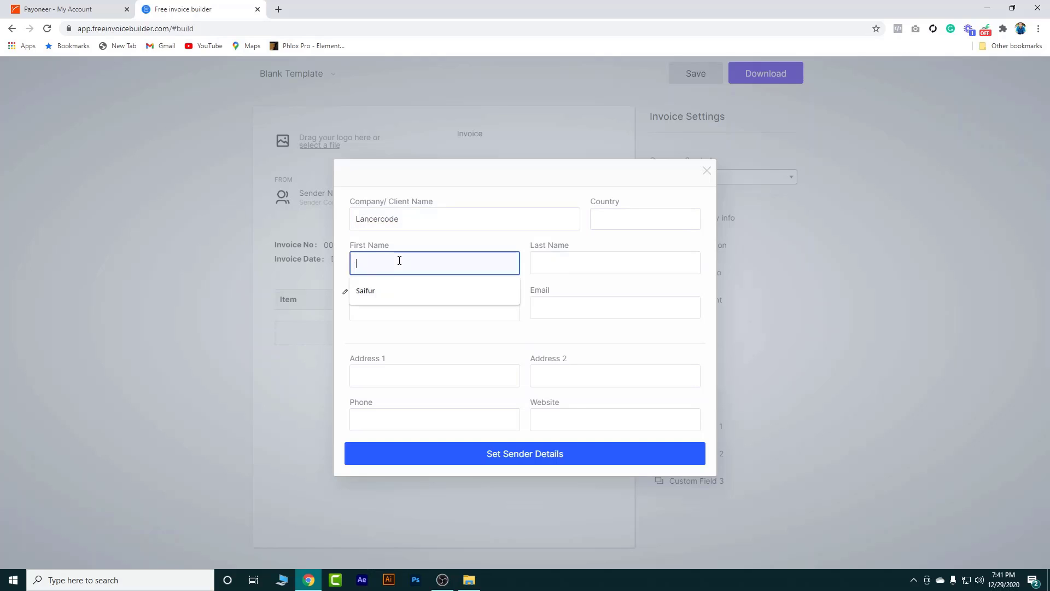
pyautogui.click(393, 290)
pyautogui.click(548, 263)
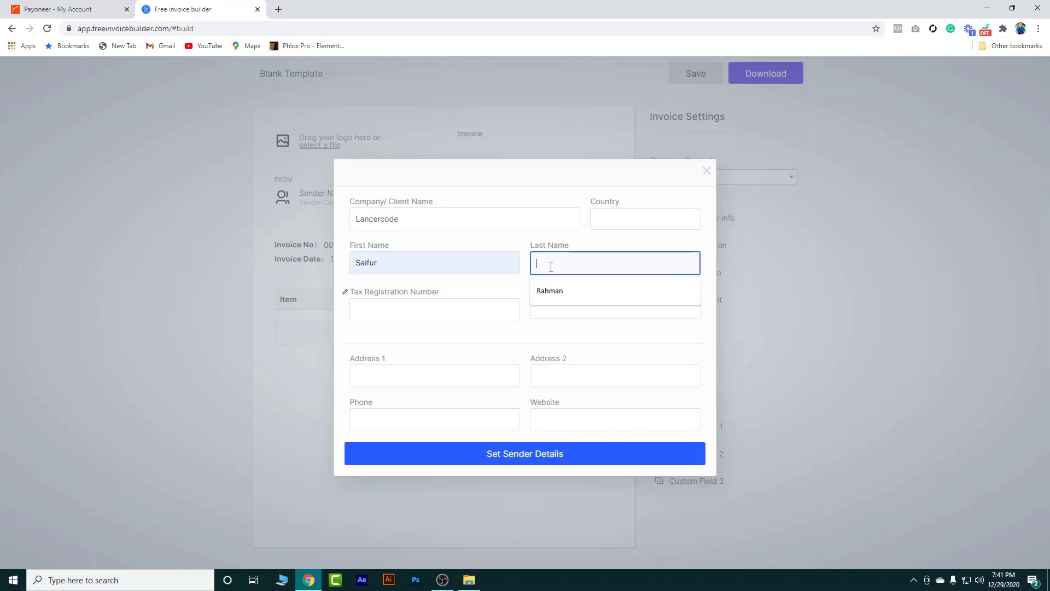
pyautogui.click(553, 290)
pyautogui.click(421, 308)
pyautogui.click(572, 309)
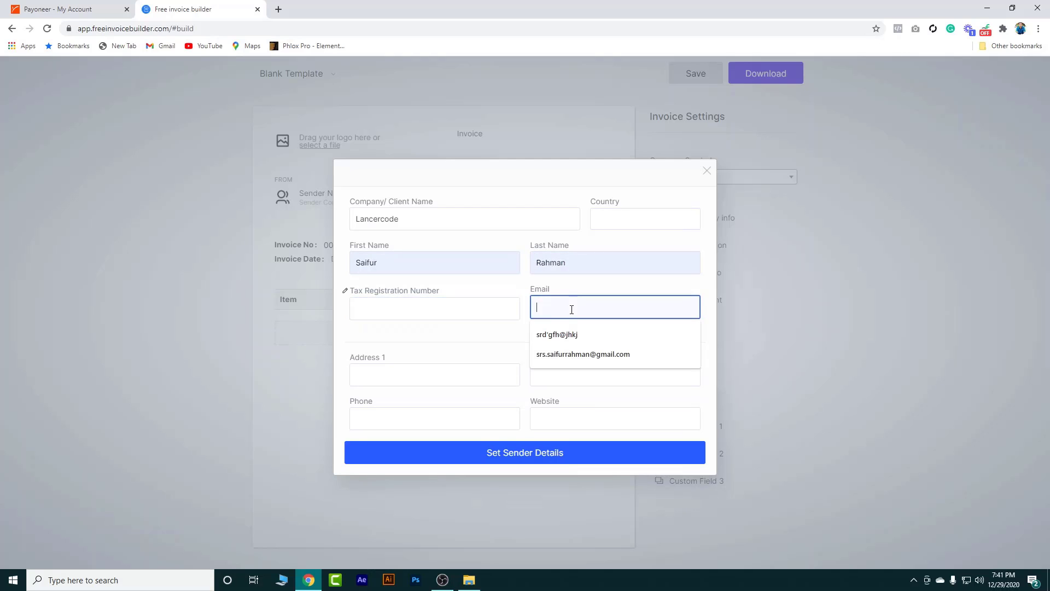
pyautogui.click(559, 353)
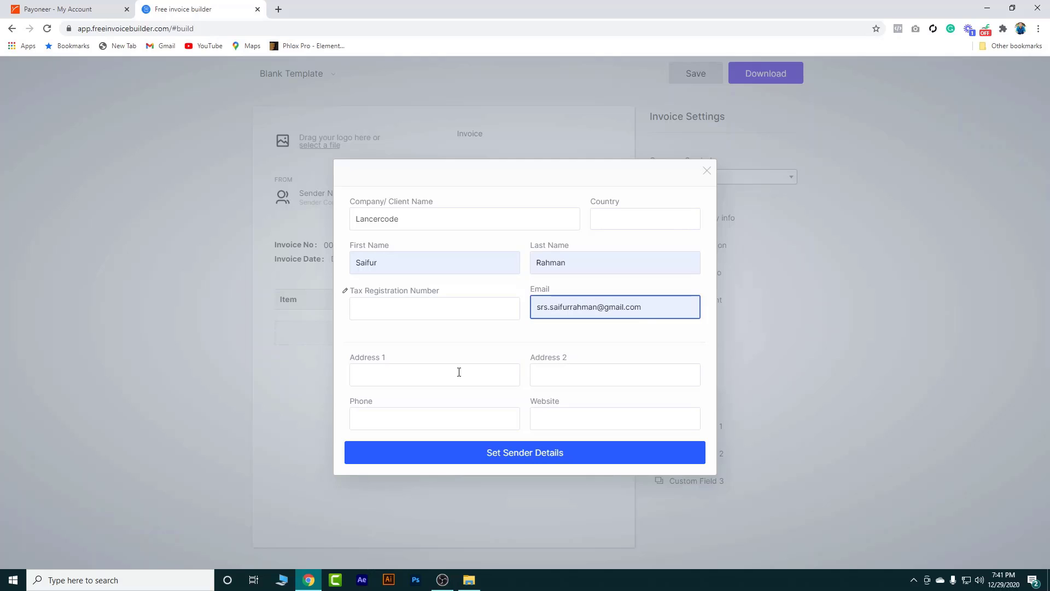
pyautogui.click(429, 376)
pyautogui.click(403, 407)
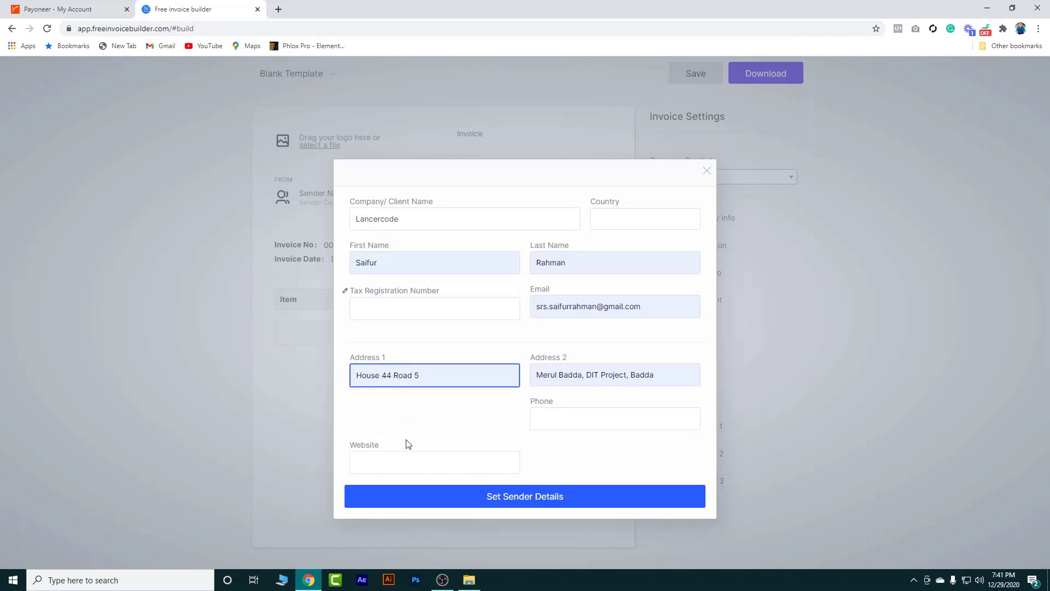
pyautogui.click(557, 422)
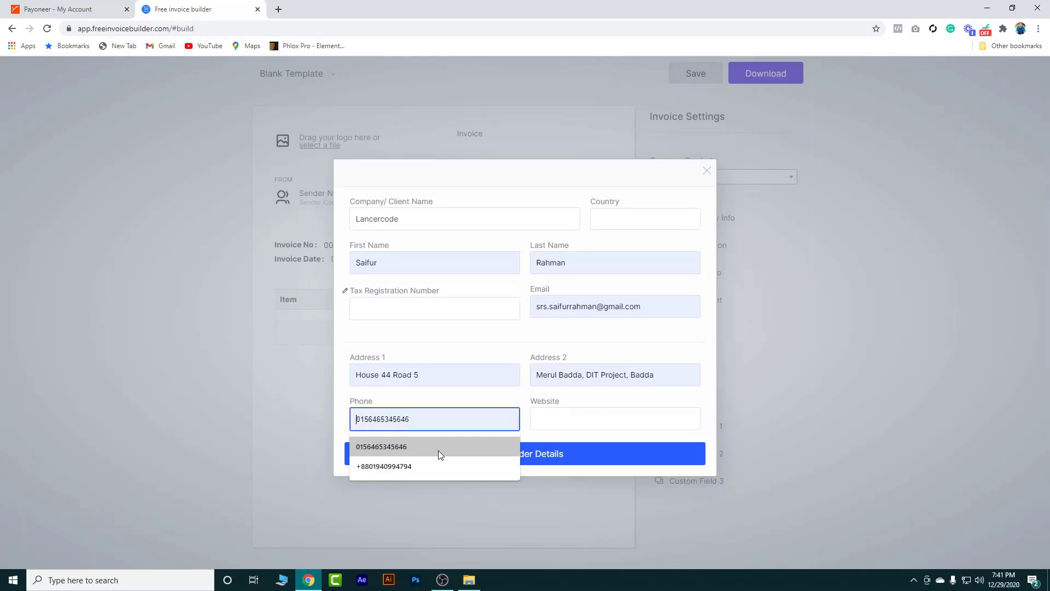
pyautogui.click(418, 467)
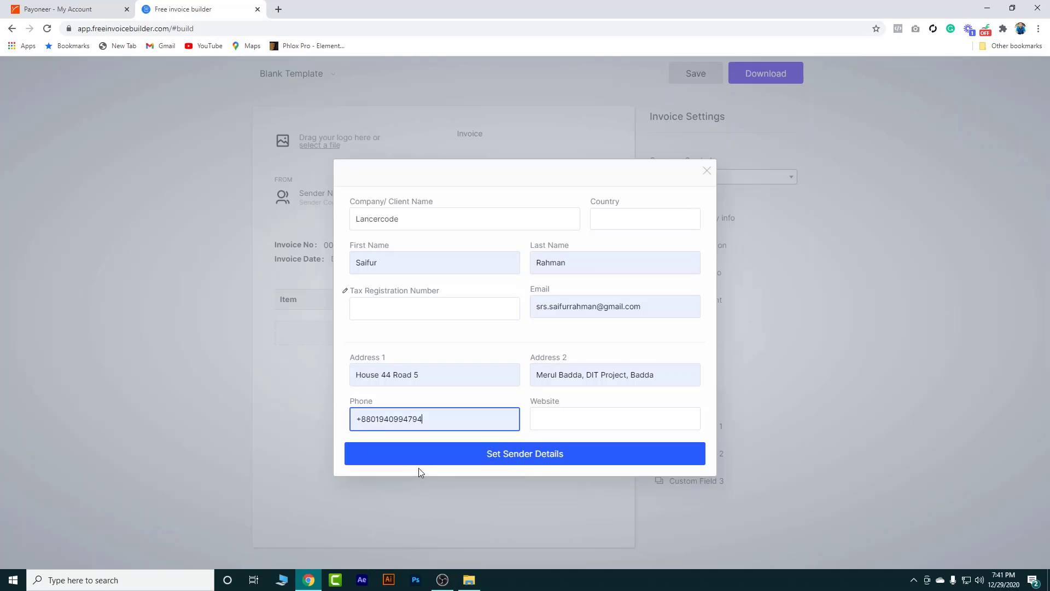
pyautogui.click(563, 421)
pyautogui.click(569, 457)
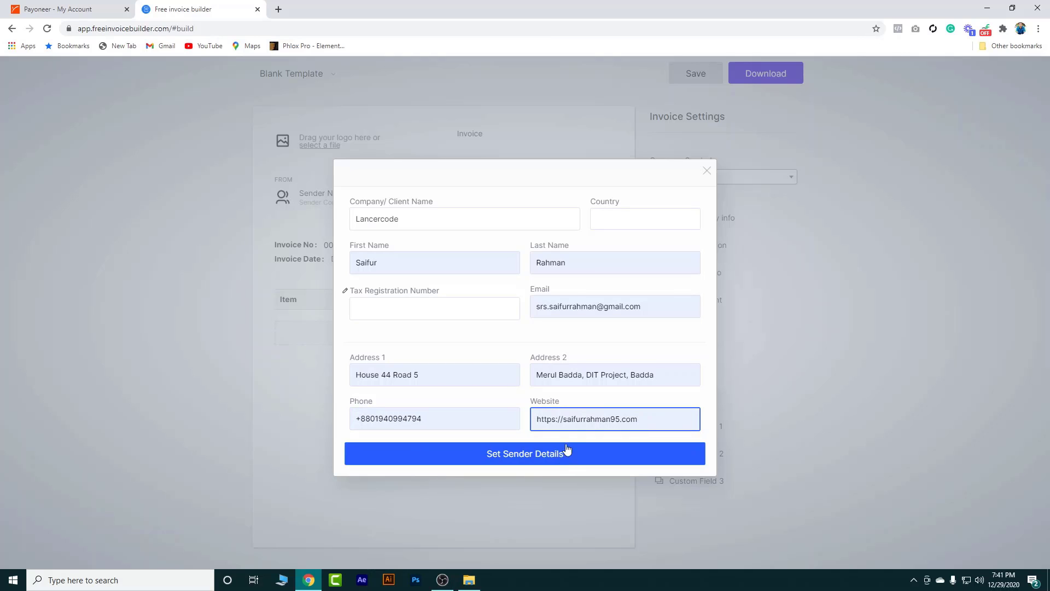
pyautogui.click(536, 463)
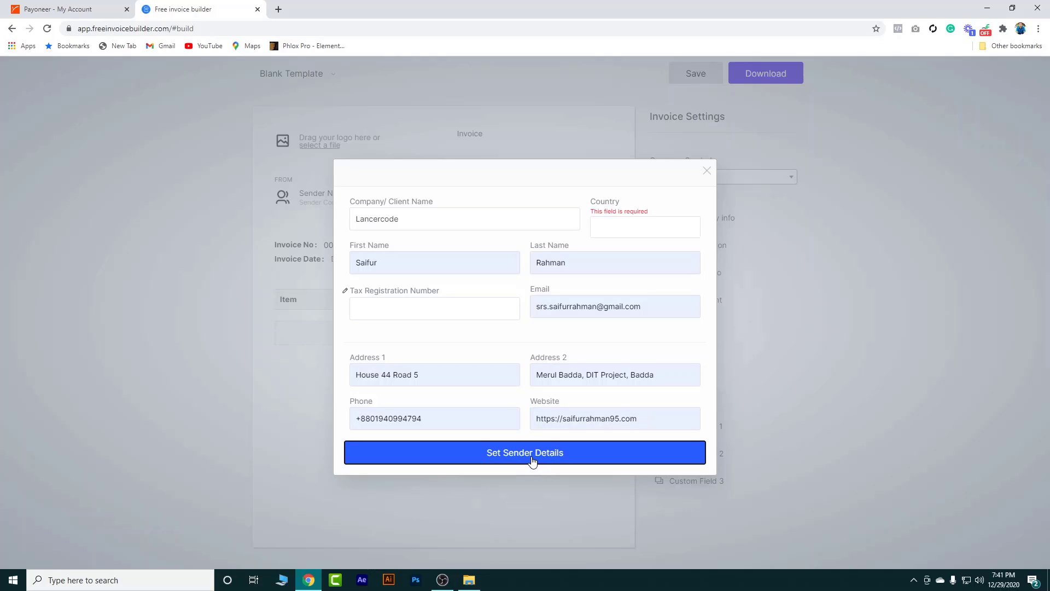
# Reselect Bangladesh as the sender's country and save the From details onto the invoice
pyautogui.click(627, 228)
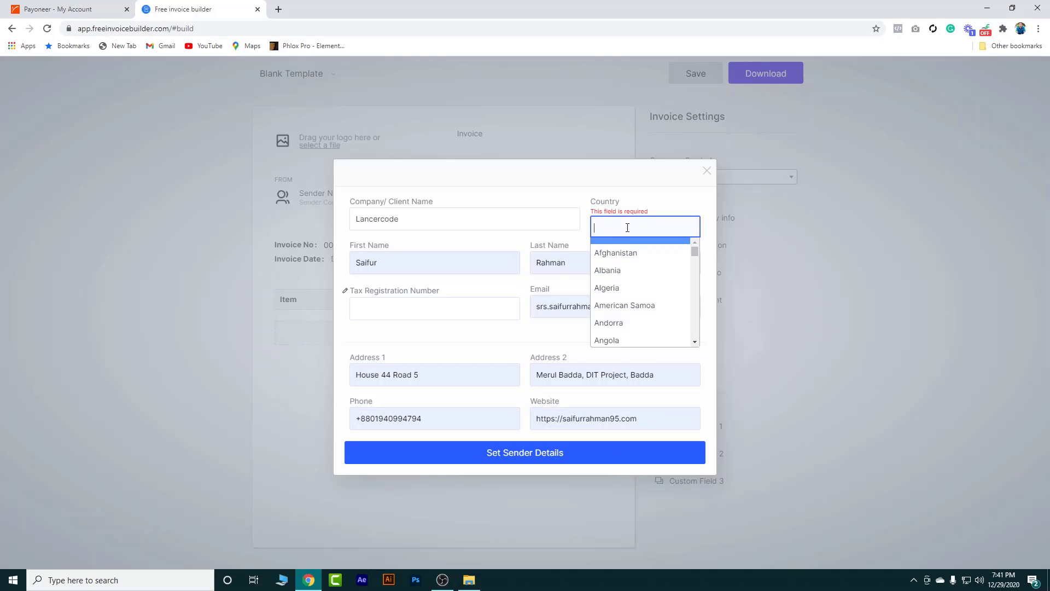
pyautogui.write('ba')
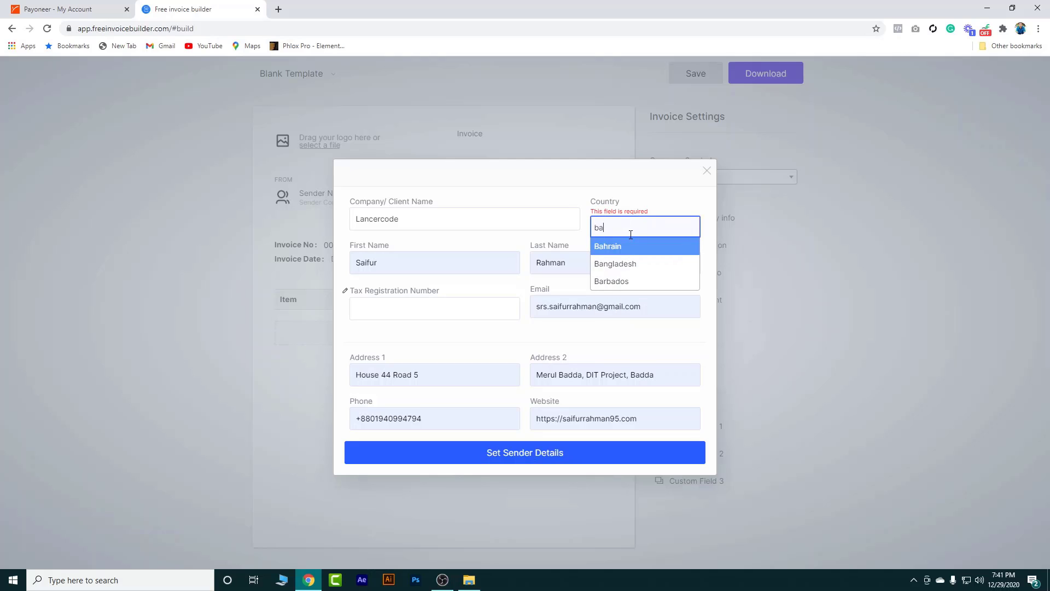
pyautogui.click(624, 262)
pyautogui.click(537, 457)
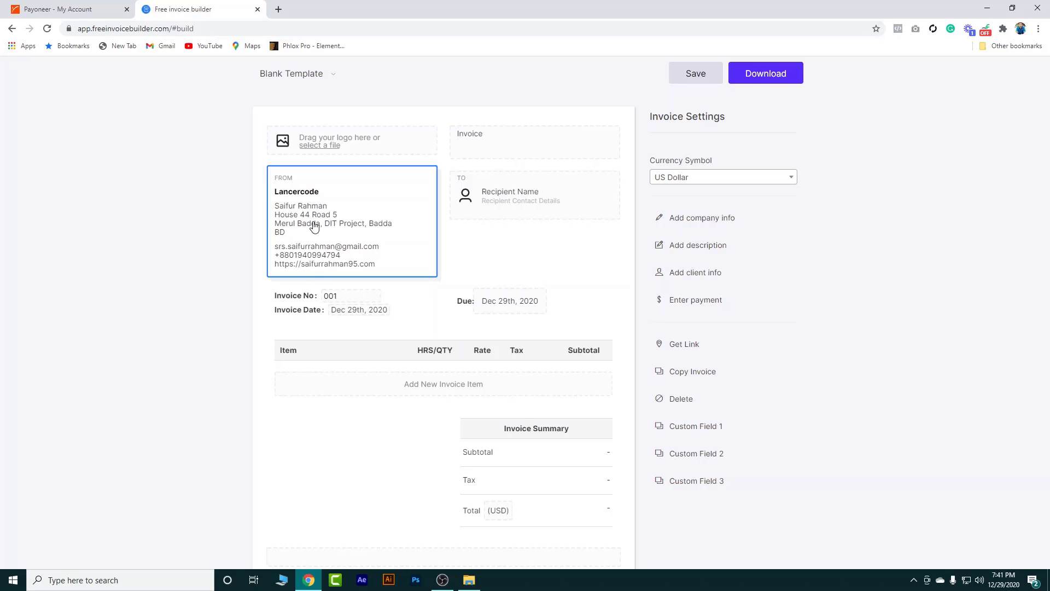
# Create a new client 'Harris Media Marketing' with the contact's first name, last name and e-mail
pyautogui.click(521, 199)
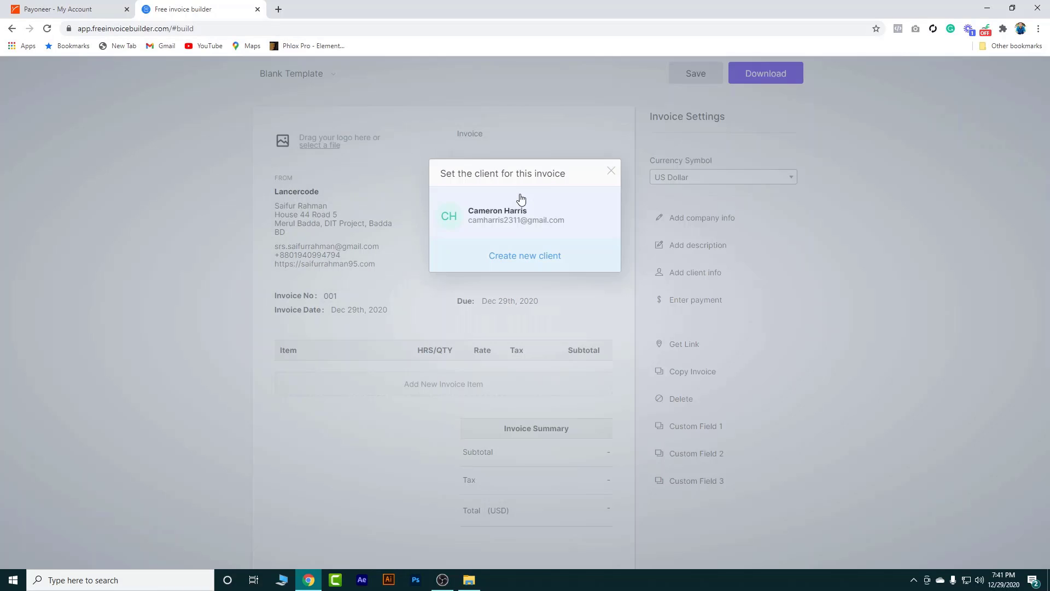
pyautogui.click(547, 256)
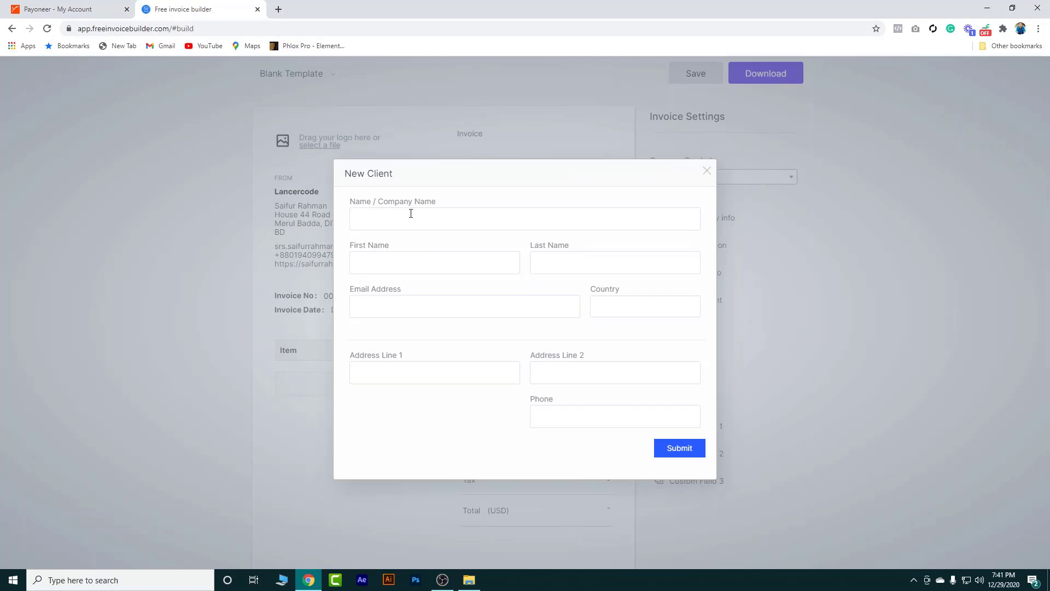
pyautogui.click(378, 217)
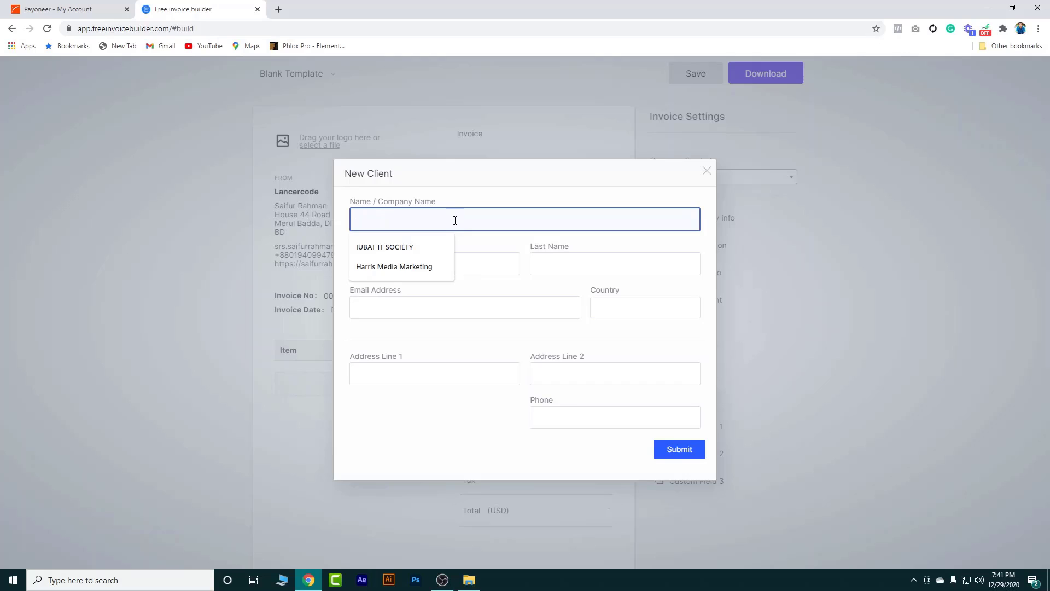
pyautogui.click(403, 266)
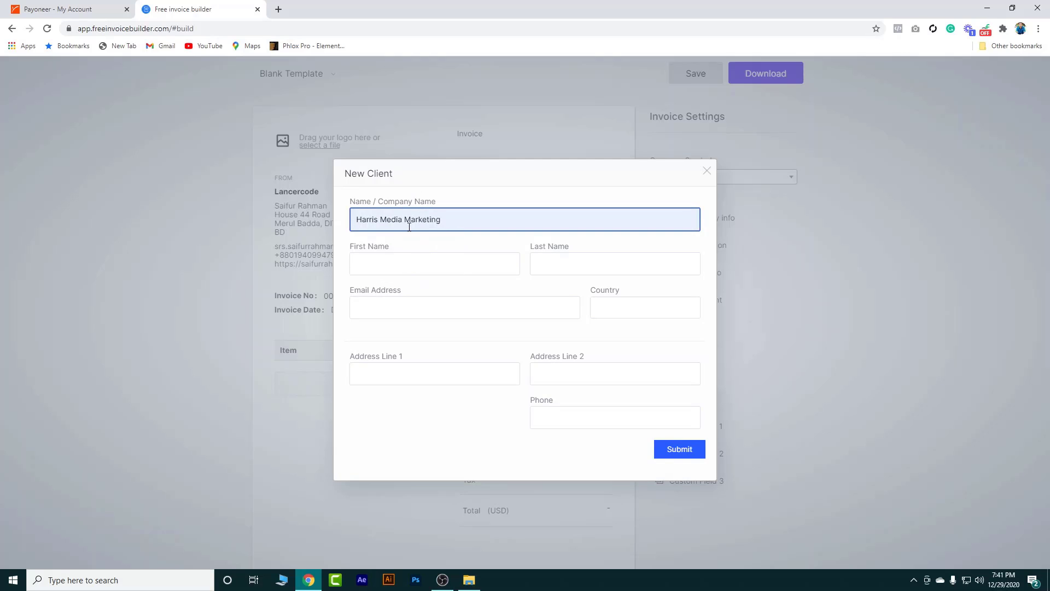
pyautogui.click(420, 263)
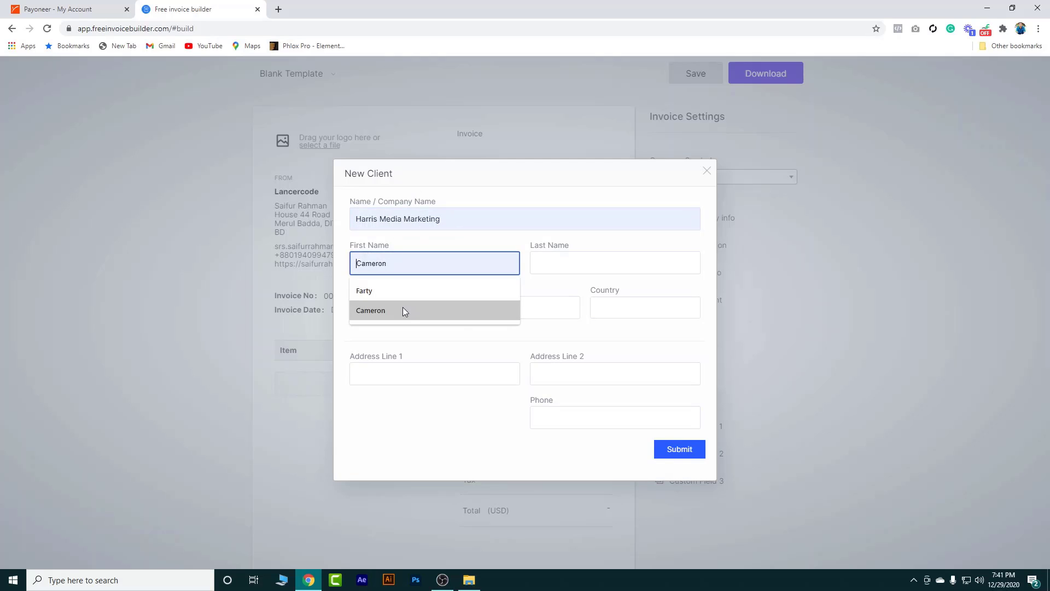
pyautogui.click(532, 257)
pyautogui.click(445, 261)
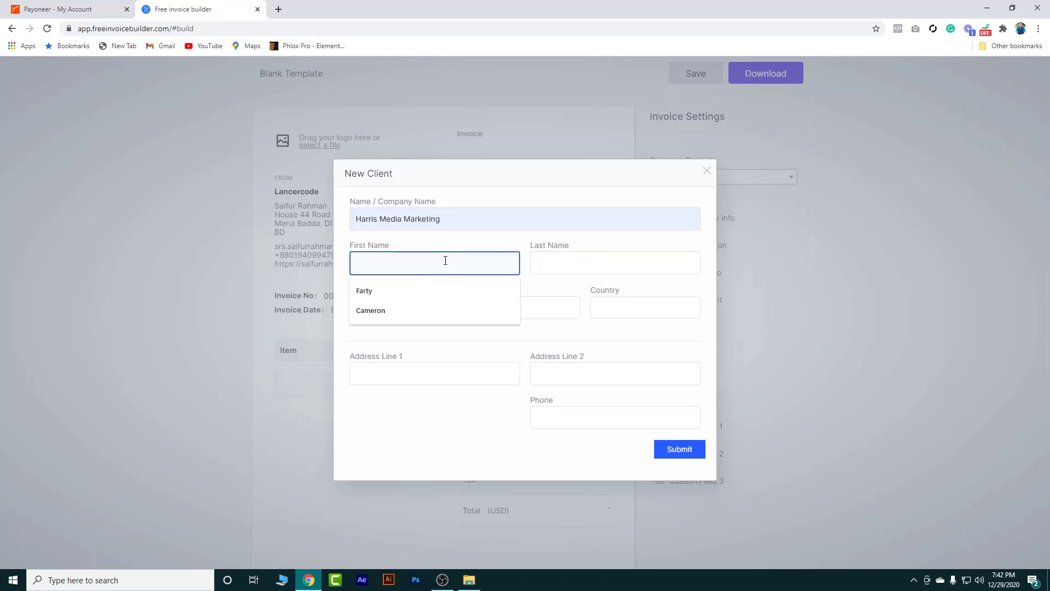
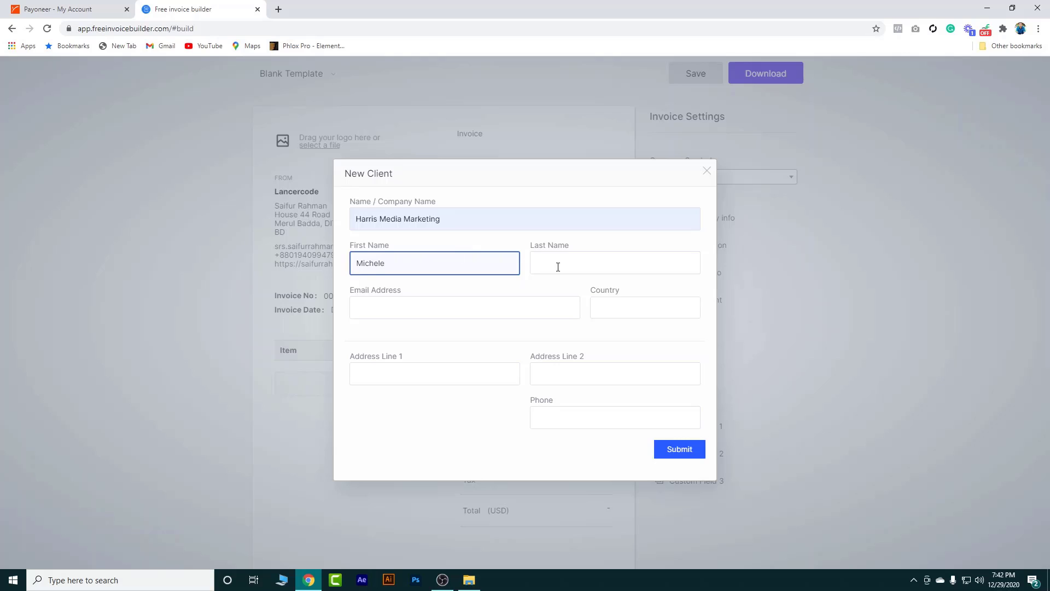
pyautogui.click(602, 263)
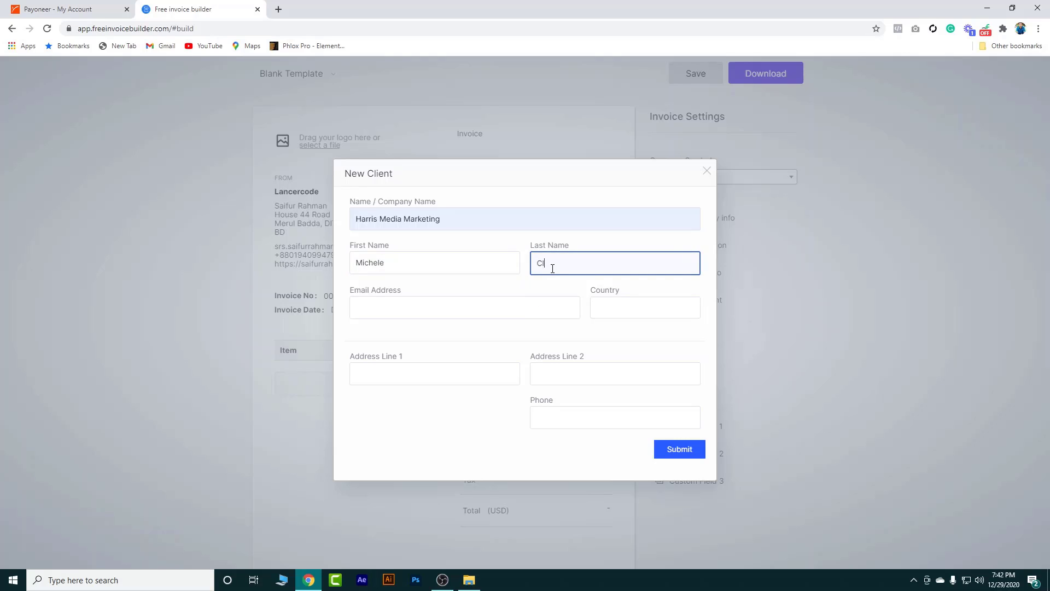
pyautogui.click(425, 315)
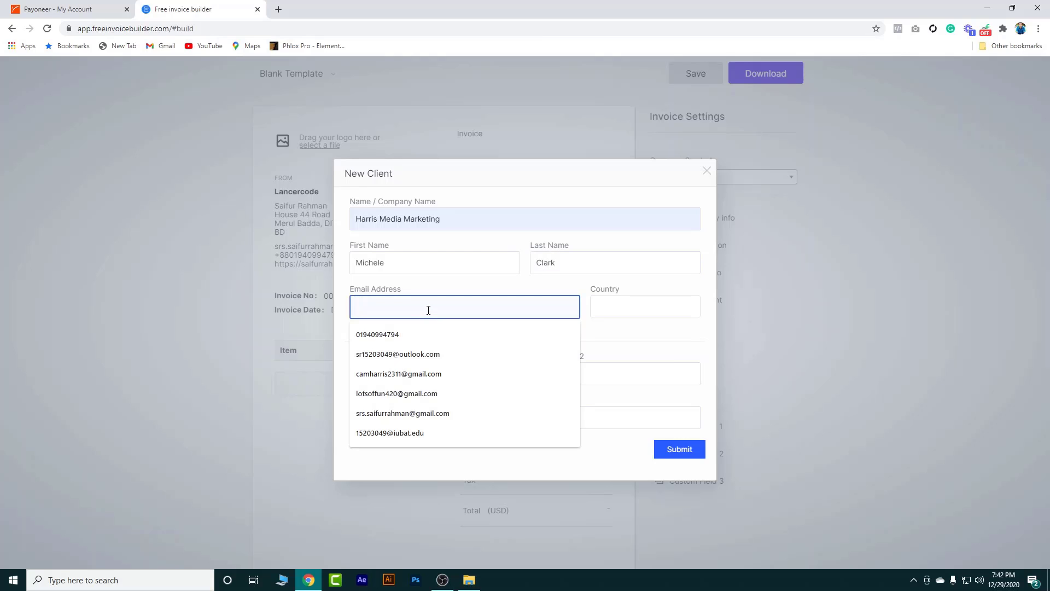
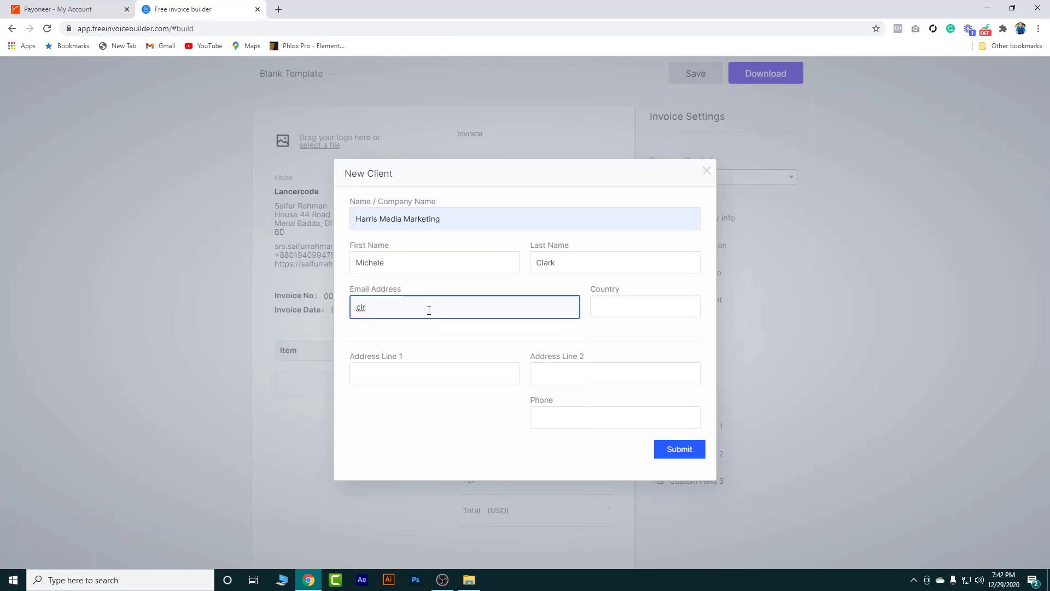
# Set the client's country to United States of America and save the client onto the invoice
pyautogui.click(632, 305)
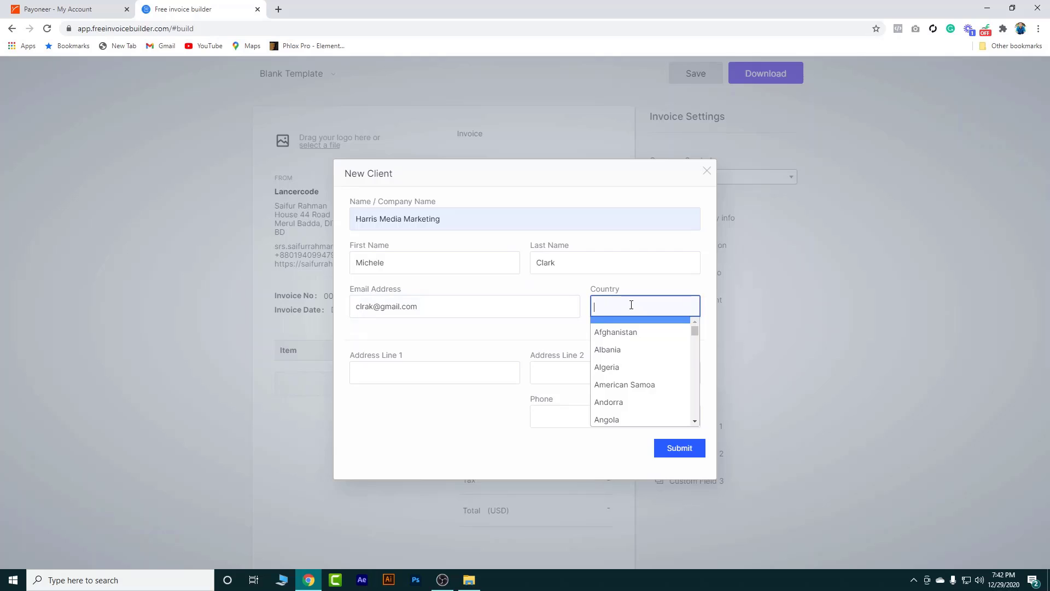
pyautogui.write('usa')
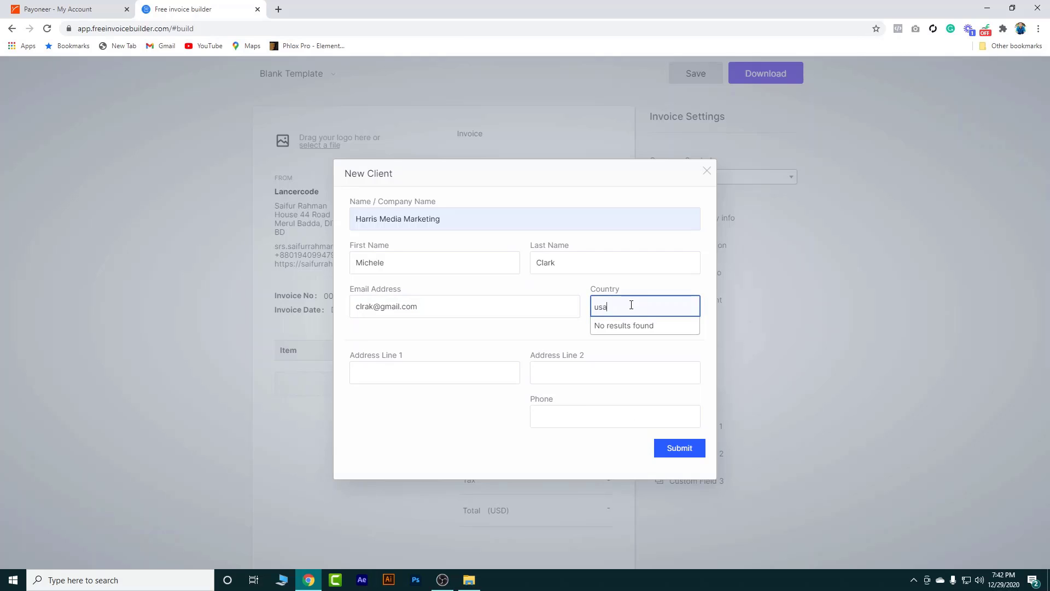
pyautogui.press('BackSpace')
pyautogui.press('BackSpace')
pyautogui.write('ni')
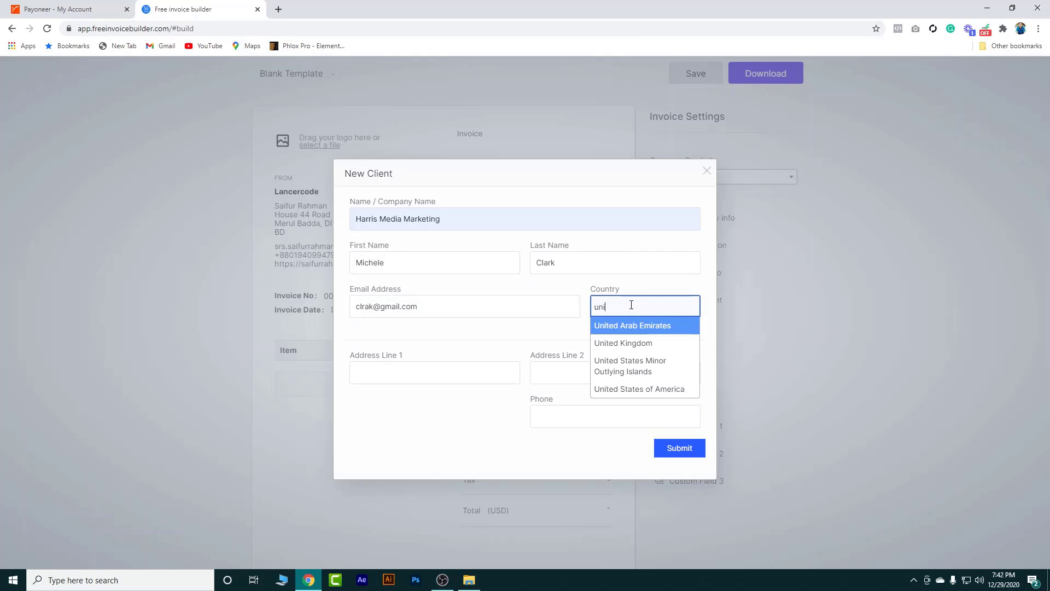
pyautogui.click(645, 390)
pyautogui.click(424, 372)
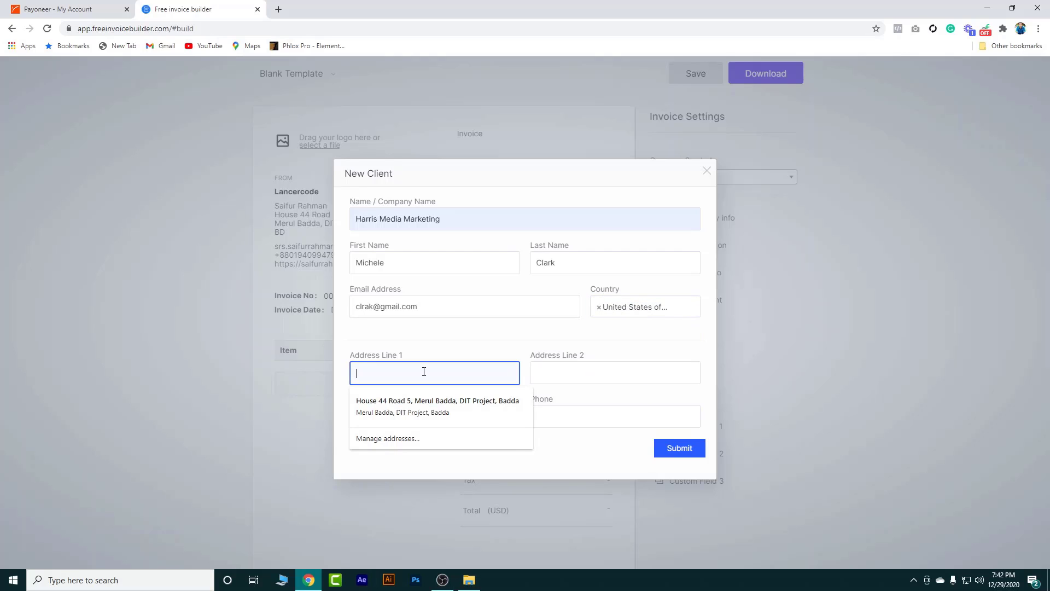
pyautogui.click(451, 350)
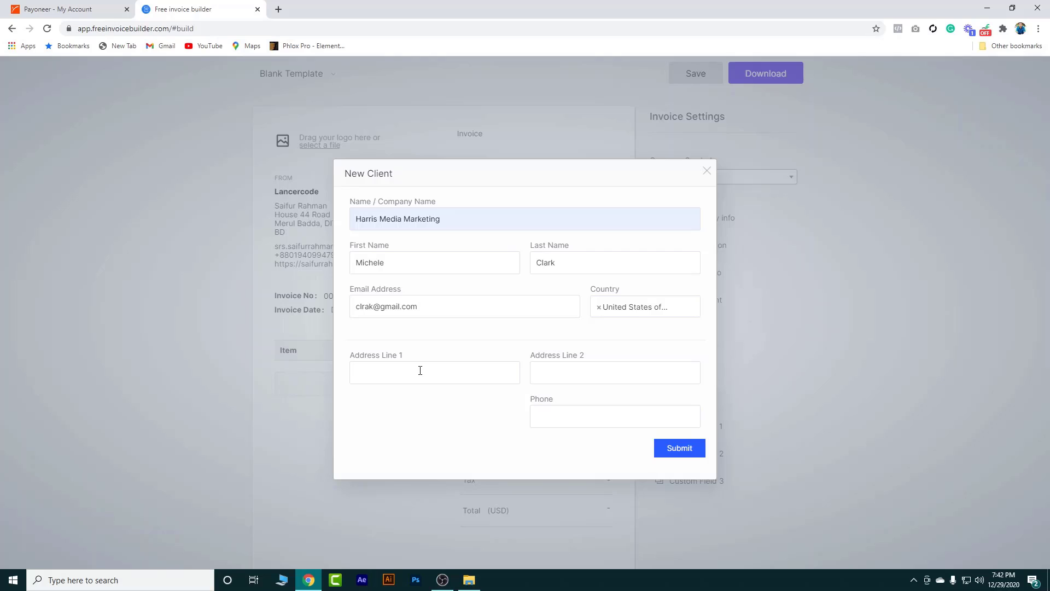
pyautogui.click(578, 423)
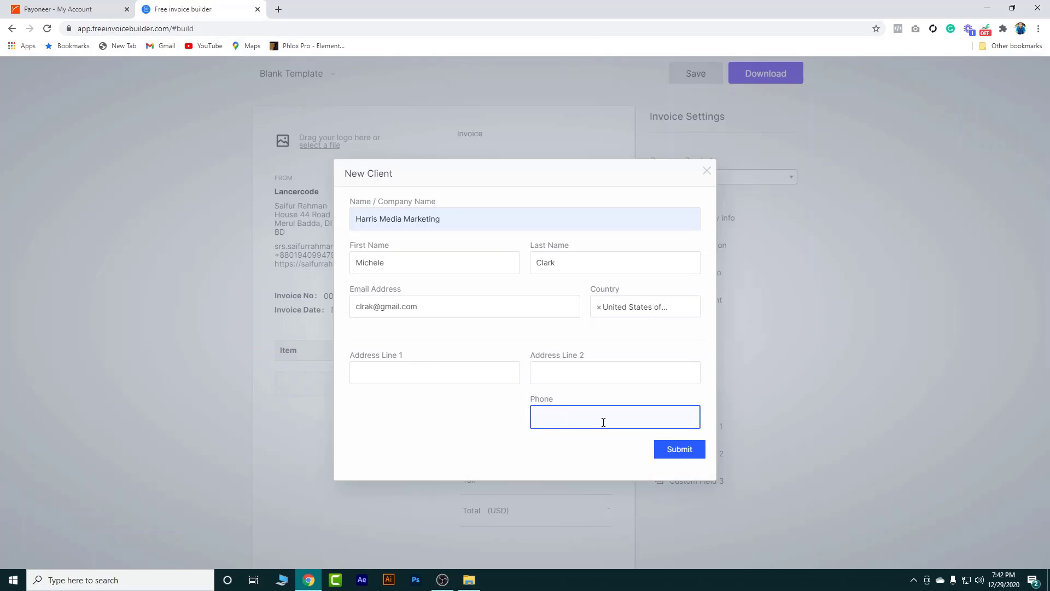
pyautogui.click(672, 454)
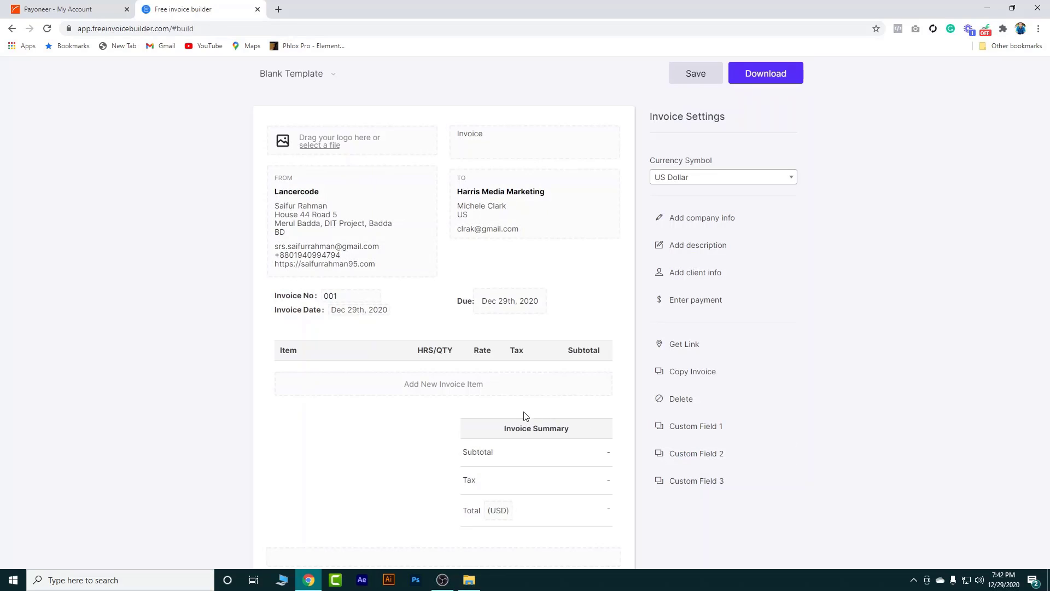
# Add a 'Logo' line item with quantity 1 at rate 20, giving a USD 20.00 total
pyautogui.click(339, 295)
pyautogui.click(391, 328)
pyautogui.scroll(-1, 454, 367)
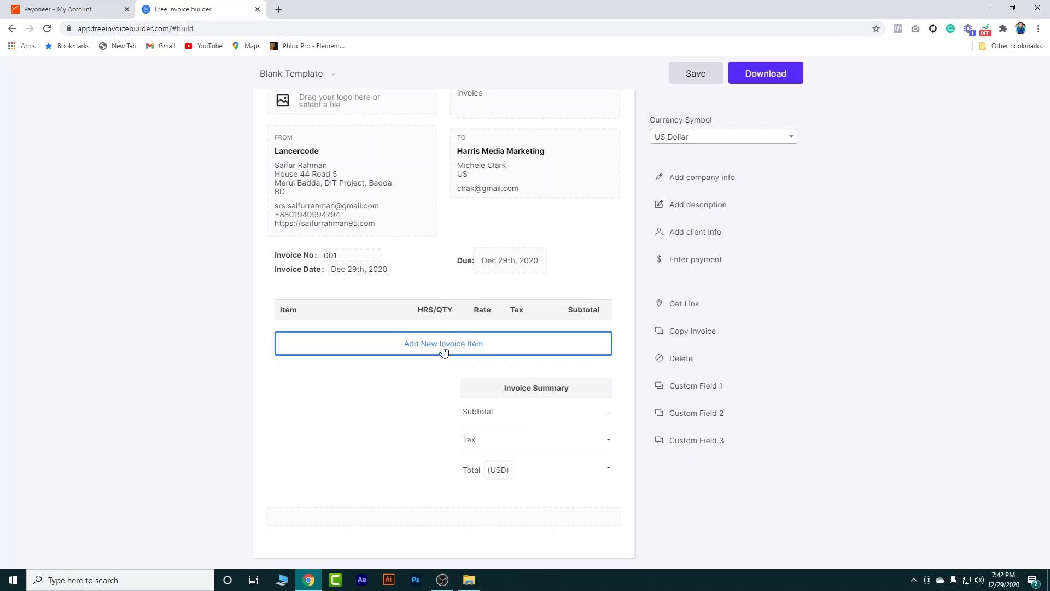
pyautogui.click(447, 349)
pyautogui.click(345, 341)
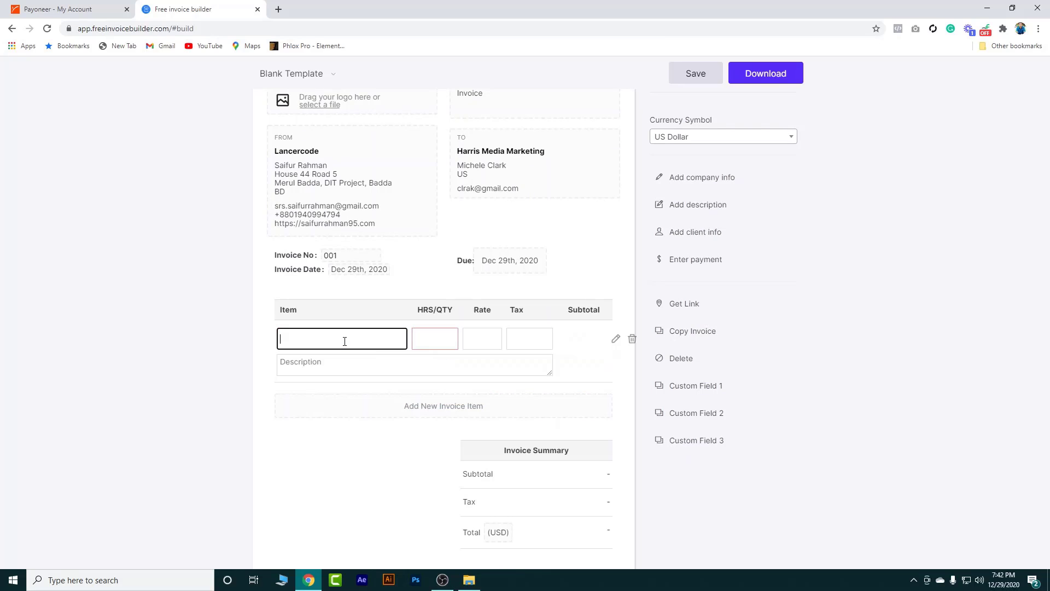
pyautogui.write('Logo')
pyautogui.click(427, 341)
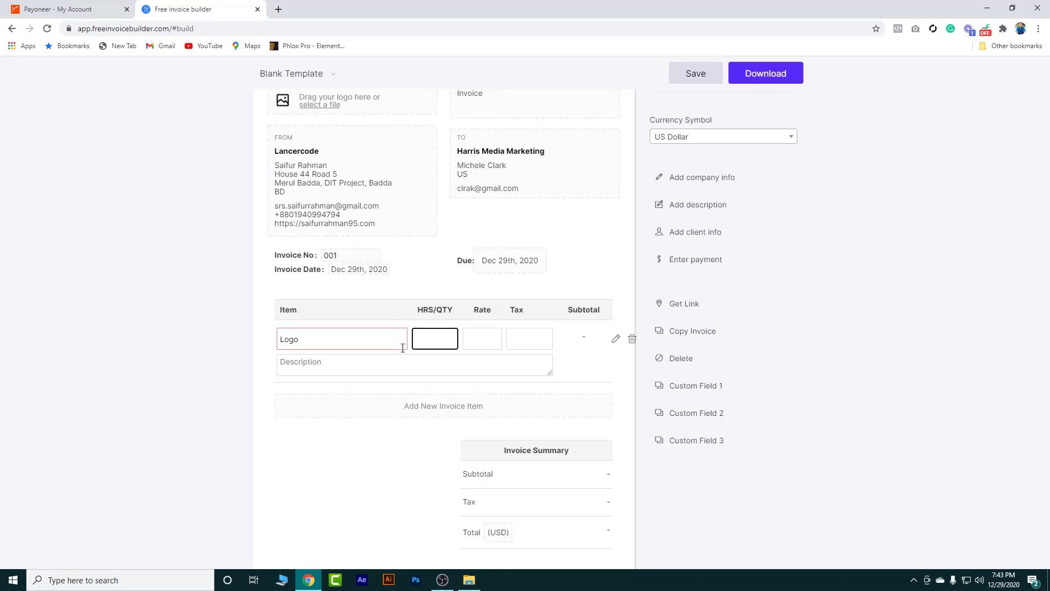
pyautogui.click(480, 340)
pyautogui.write('50')
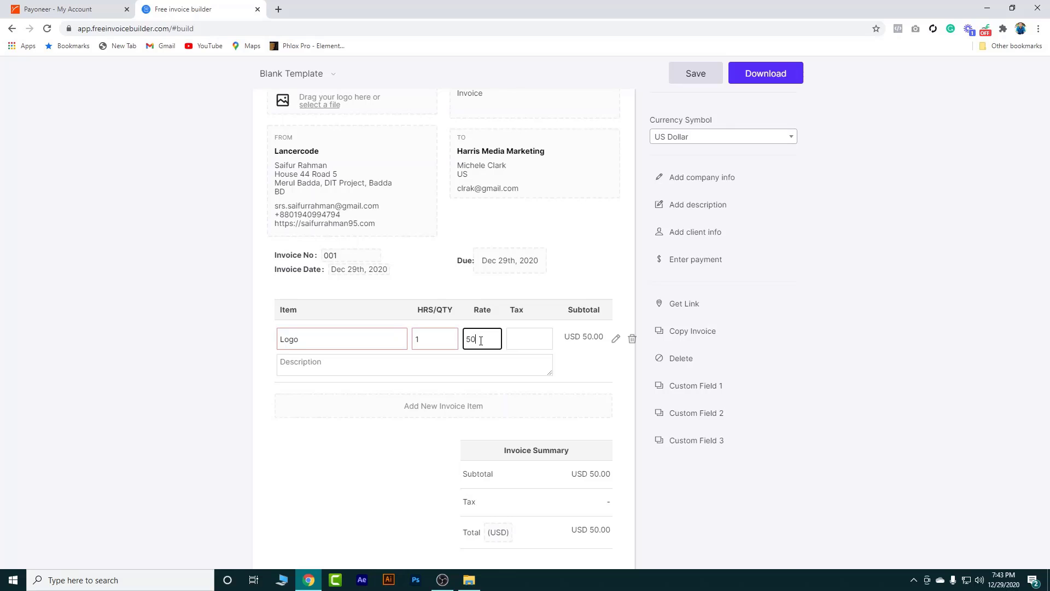
pyautogui.press('BackSpace')
pyautogui.write('20')
pyautogui.click(579, 371)
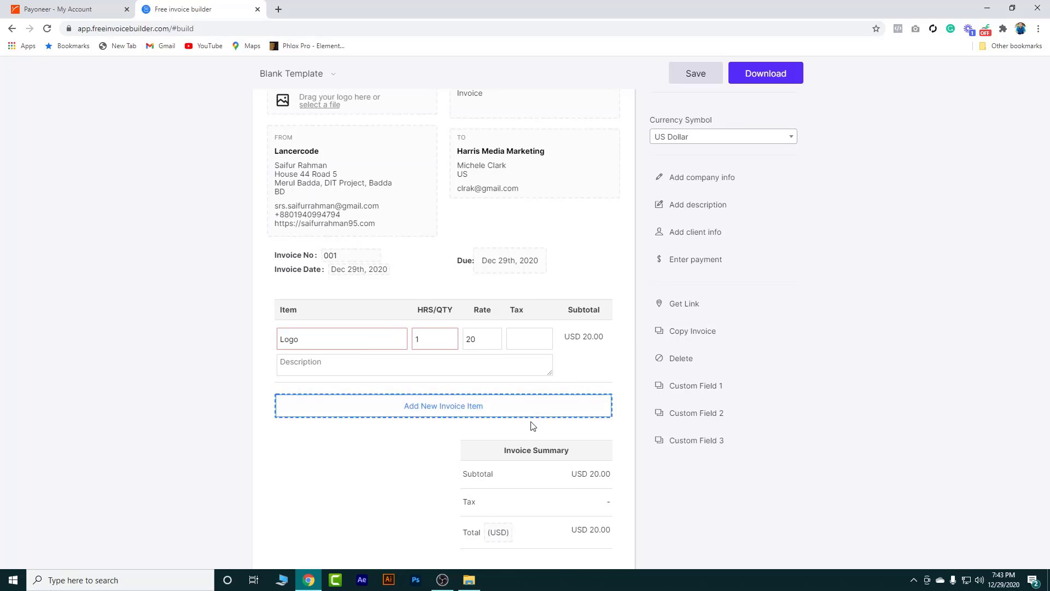
pyautogui.scroll(-1, 533, 425)
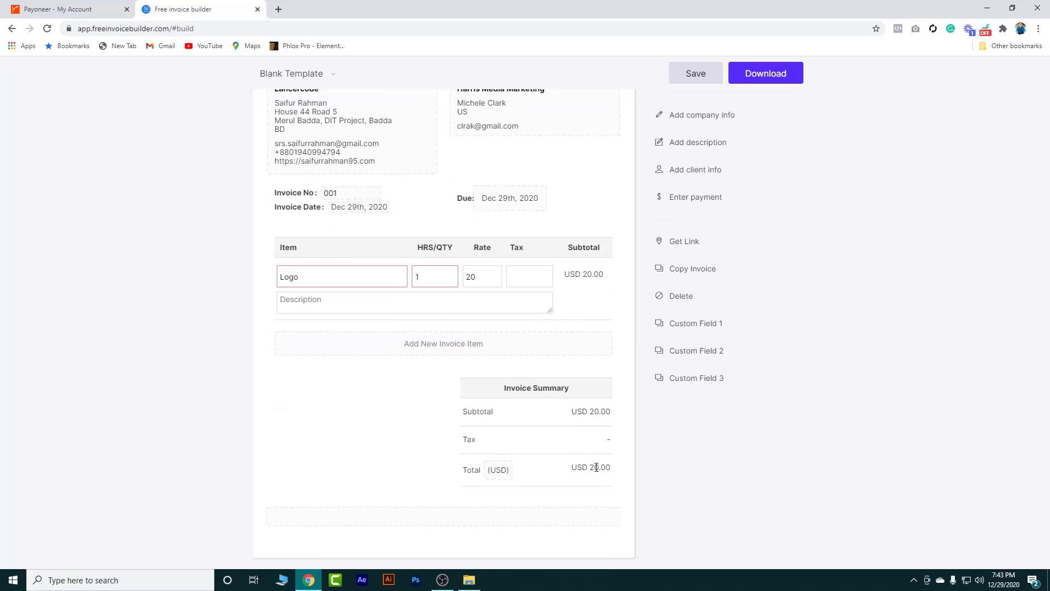
pyautogui.scroll(2, 595, 467)
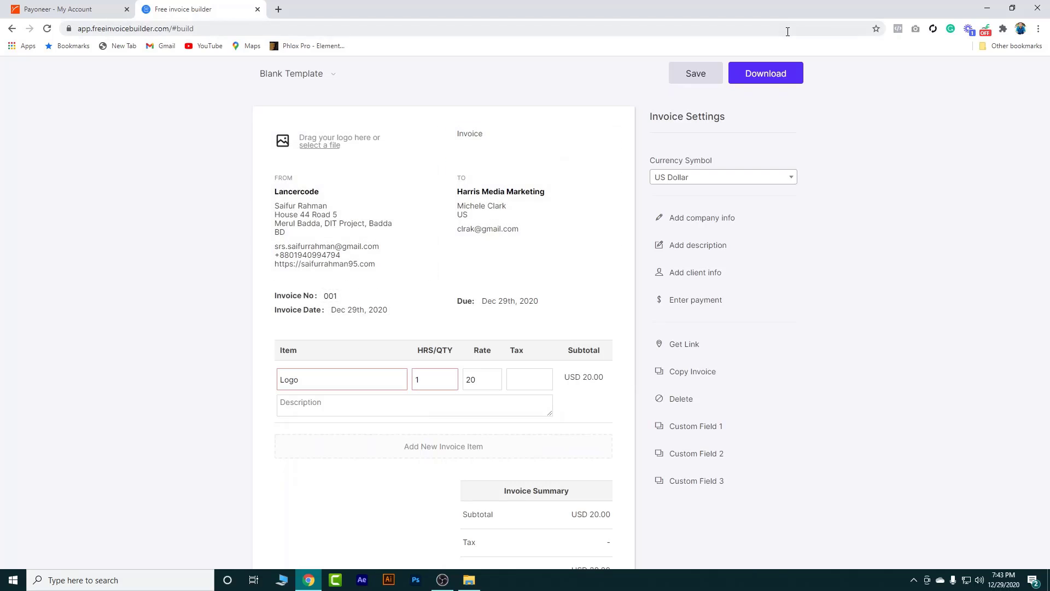
# Download the invoice without signing in, saving it as invoice-1609249416.pdf
pyautogui.click(760, 77)
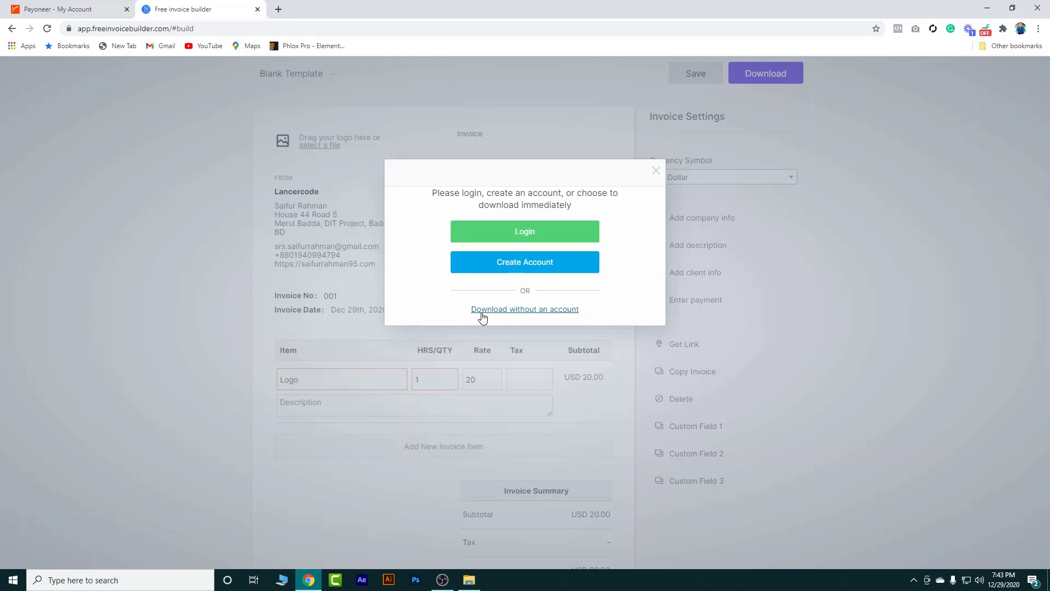
pyautogui.click(547, 310)
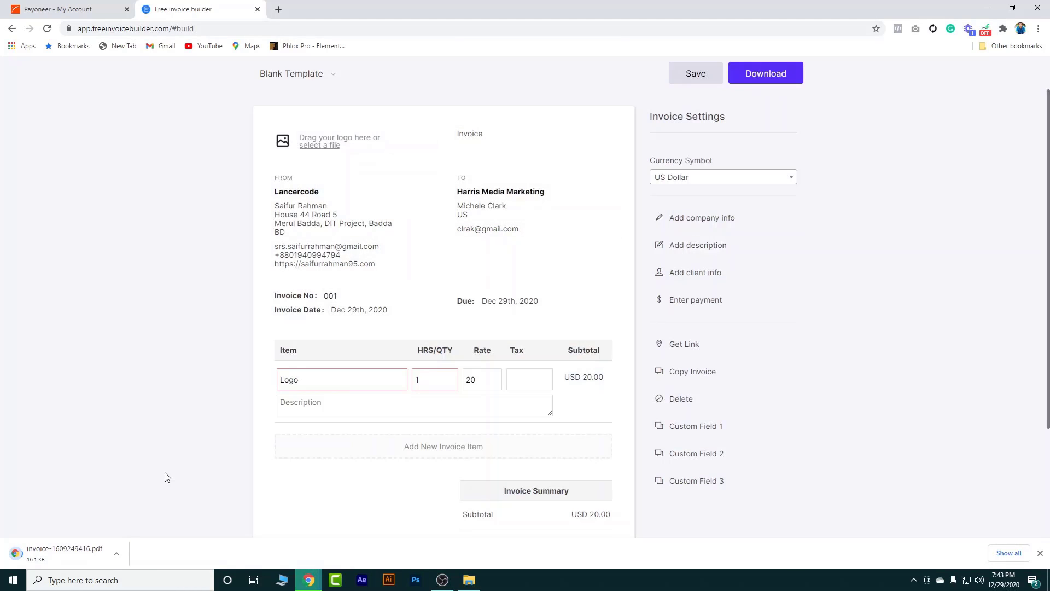
pyautogui.click(70, 555)
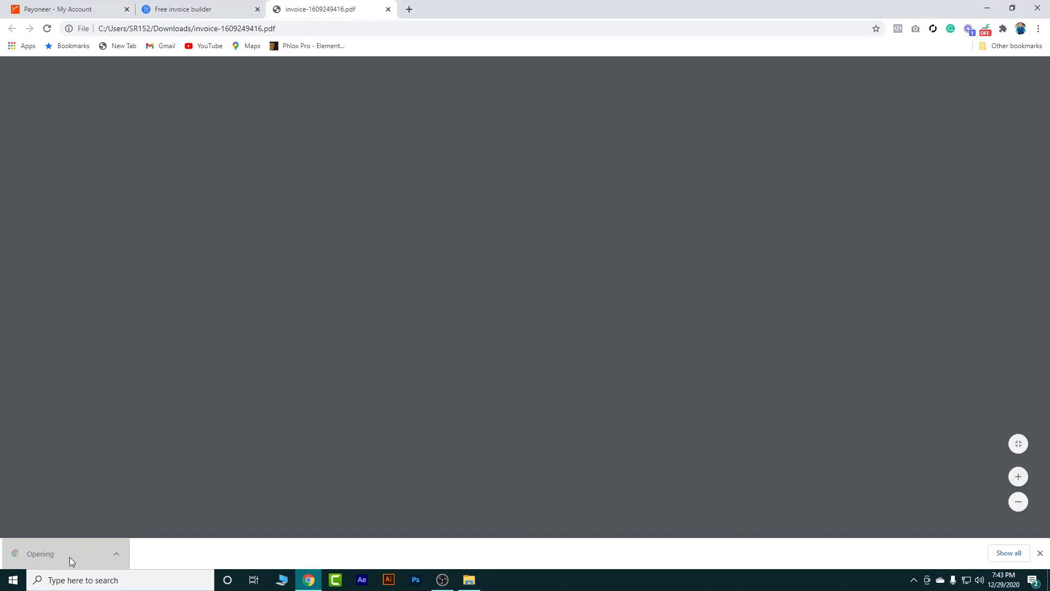
pyautogui.scroll(-3, 497, 183)
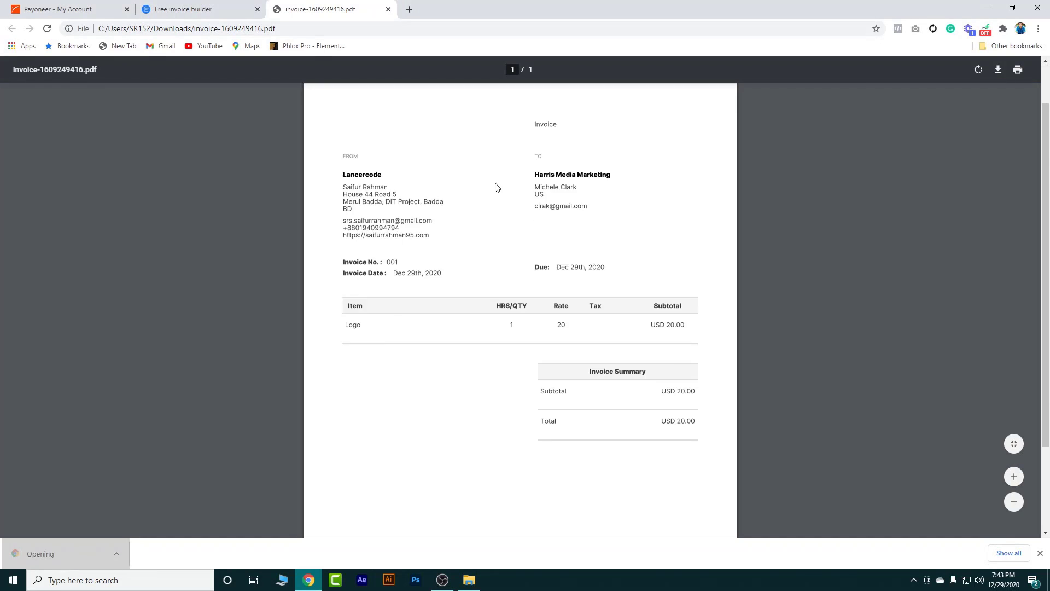
pyautogui.scroll(3, 598, 267)
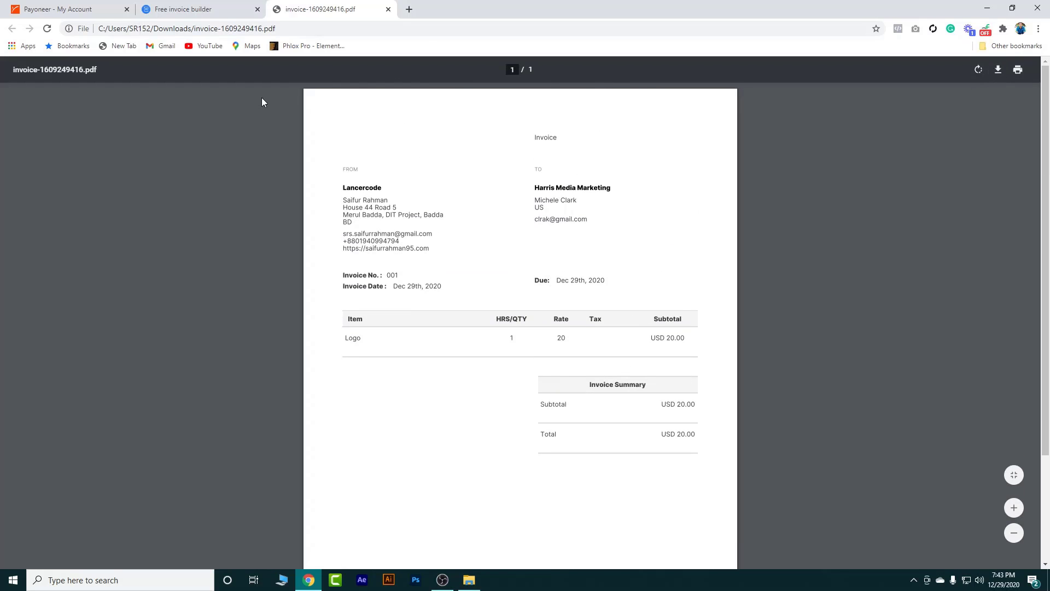
pyautogui.click(388, 9)
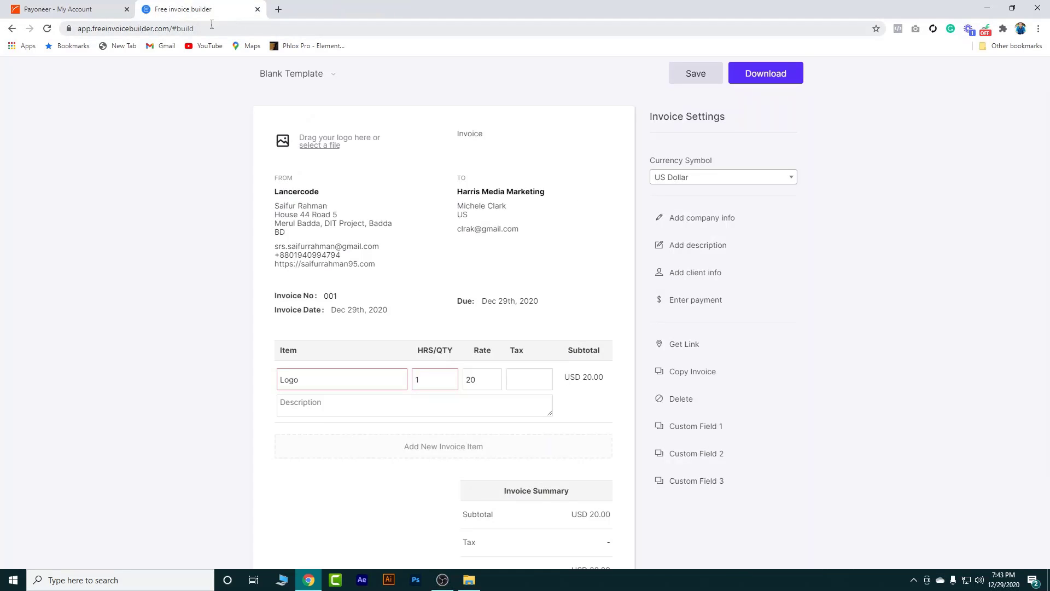
# Close the invoice builder and attach invoice-1609249416.pdf under the request's Attach documents
pyautogui.hotkey('ctrl', 'pageup')
pyautogui.click(219, 9)
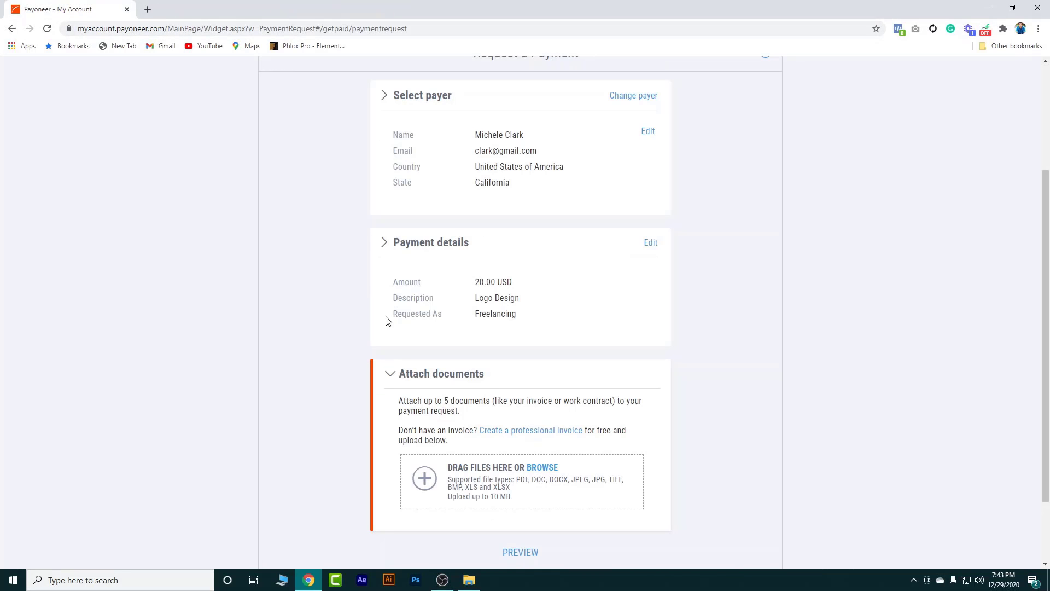
pyautogui.click(540, 468)
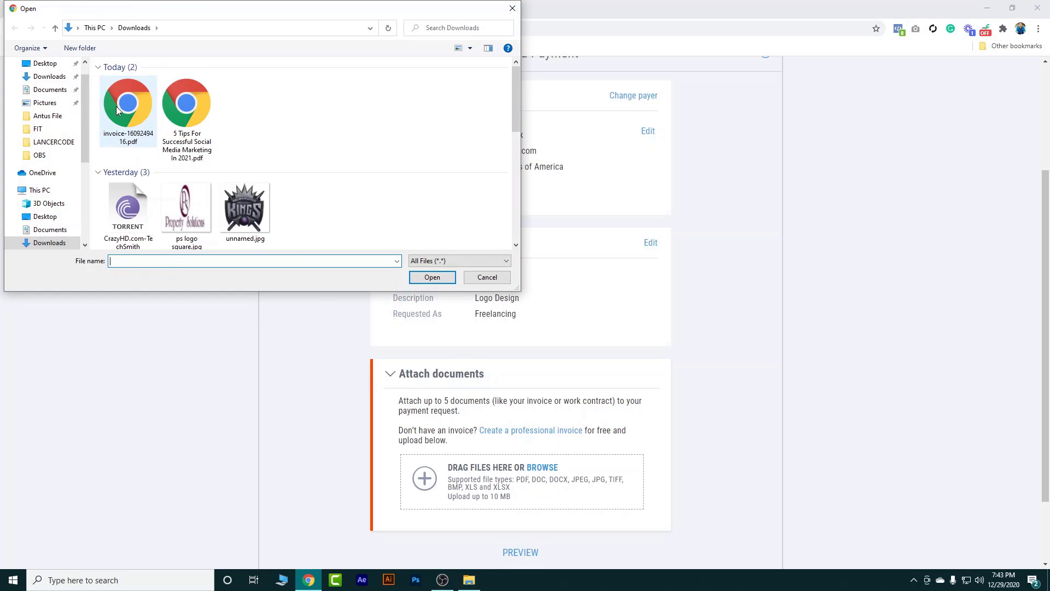
pyautogui.click(114, 108)
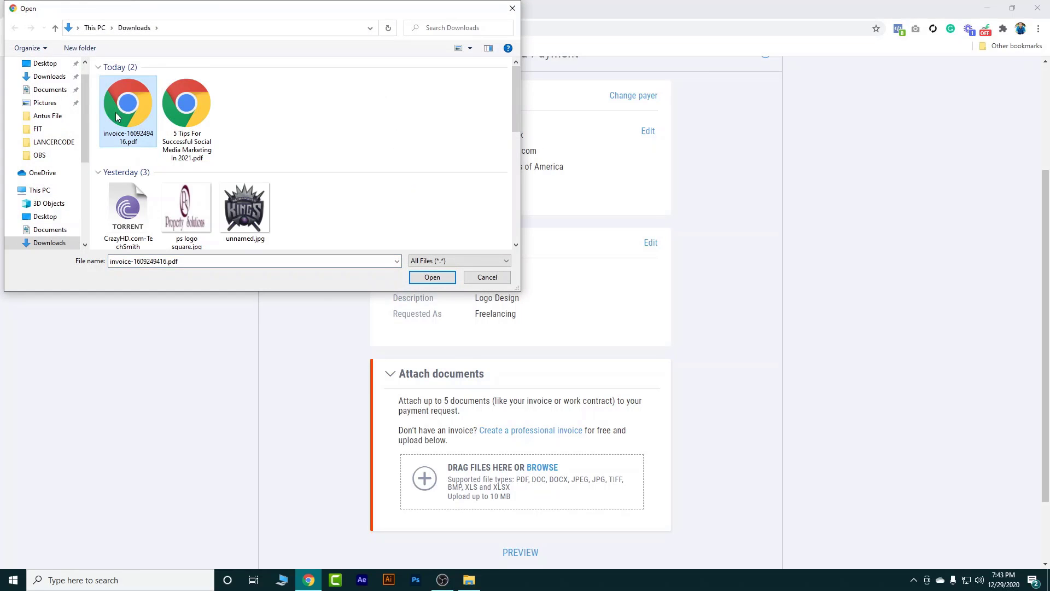
pyautogui.click(431, 277)
pyautogui.scroll(-3, 525, 432)
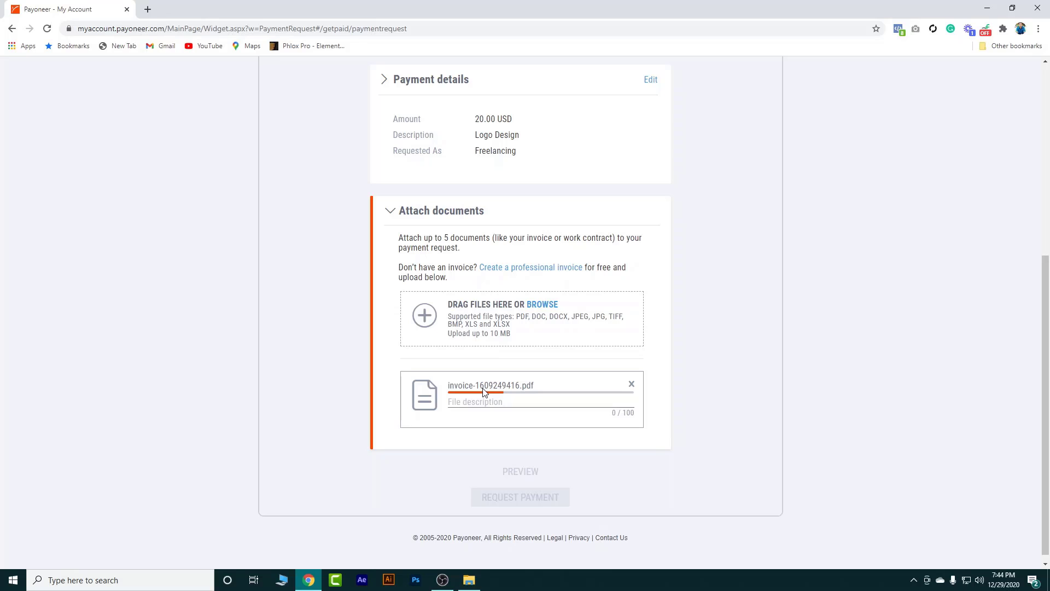
pyautogui.scroll(4, 476, 246)
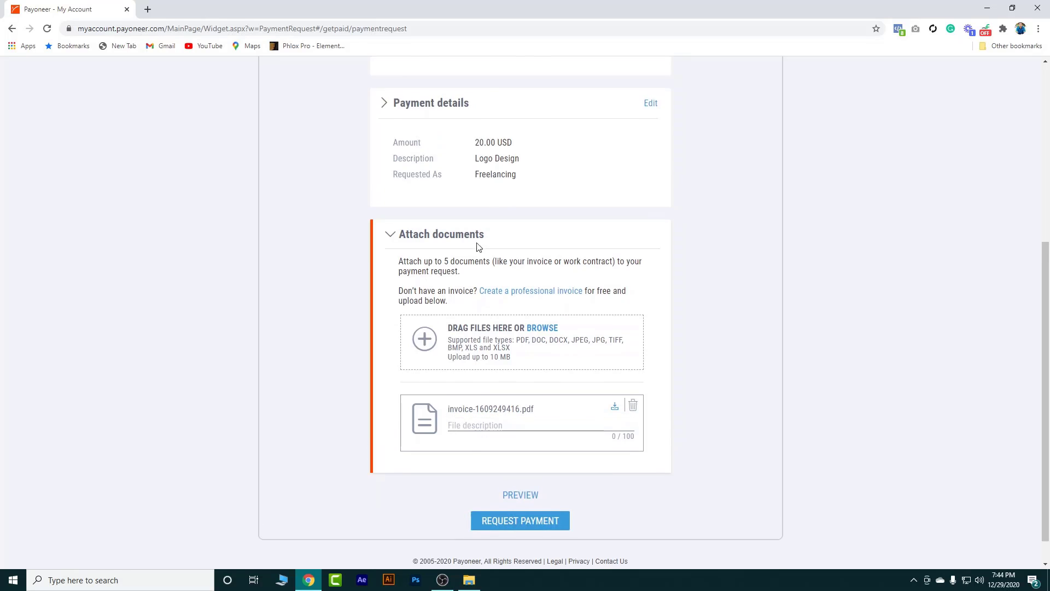
pyautogui.scroll(-4, 467, 377)
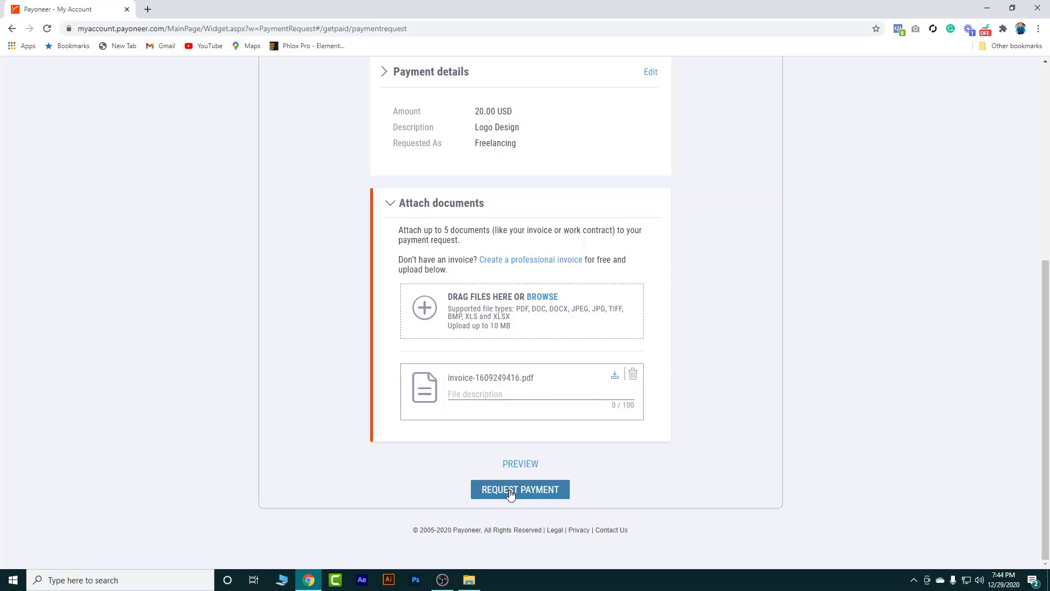
pyautogui.scroll(6, 475, 328)
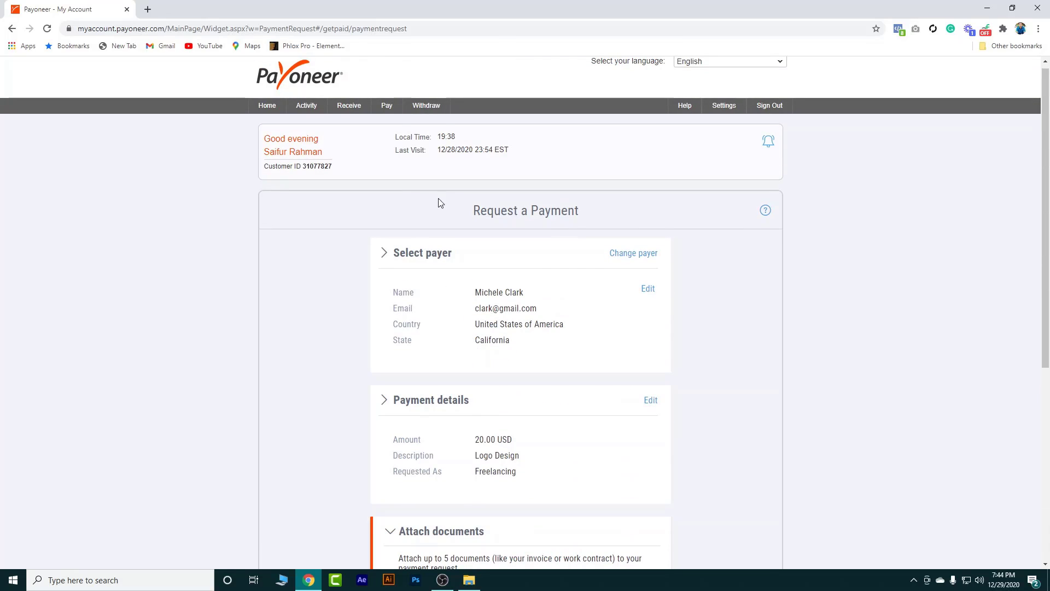
pyautogui.moveTo(349, 106)
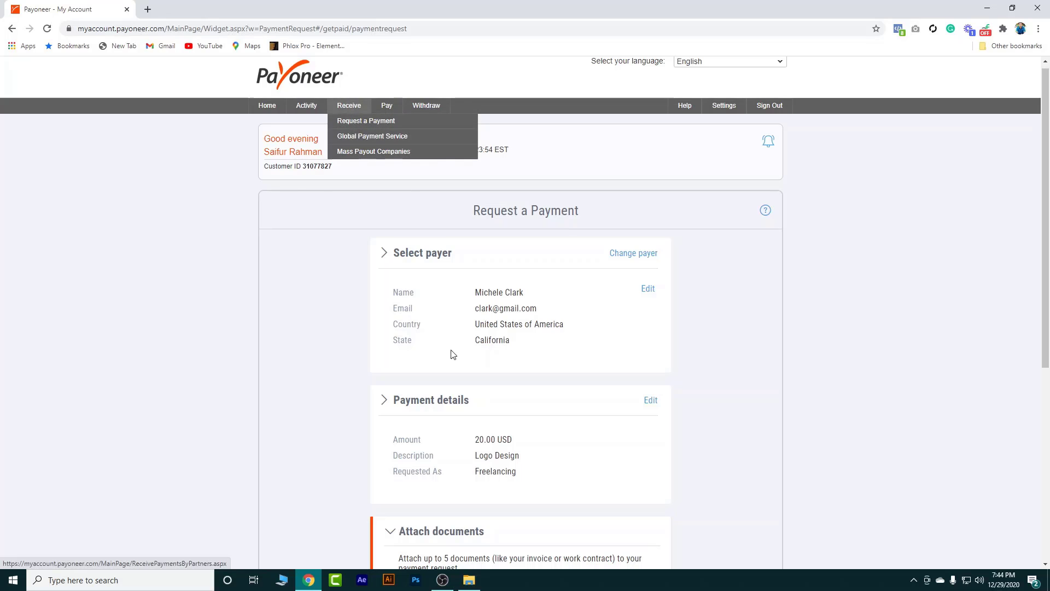
pyautogui.scroll(-2, 451, 380)
pyautogui.scroll(1, 444, 387)
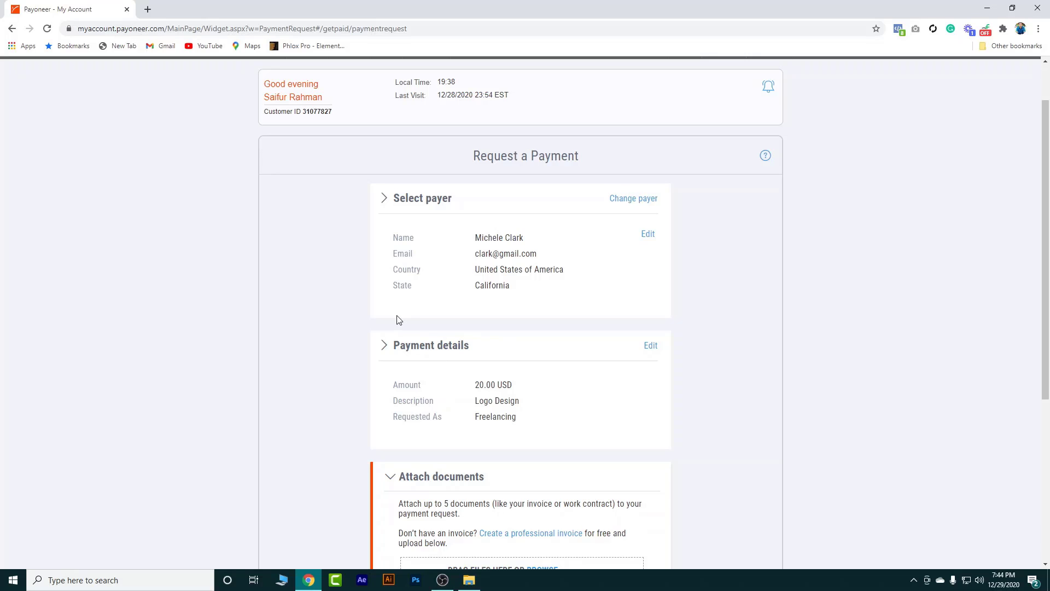
pyautogui.scroll(-2, 464, 344)
pyautogui.scroll(3, 461, 358)
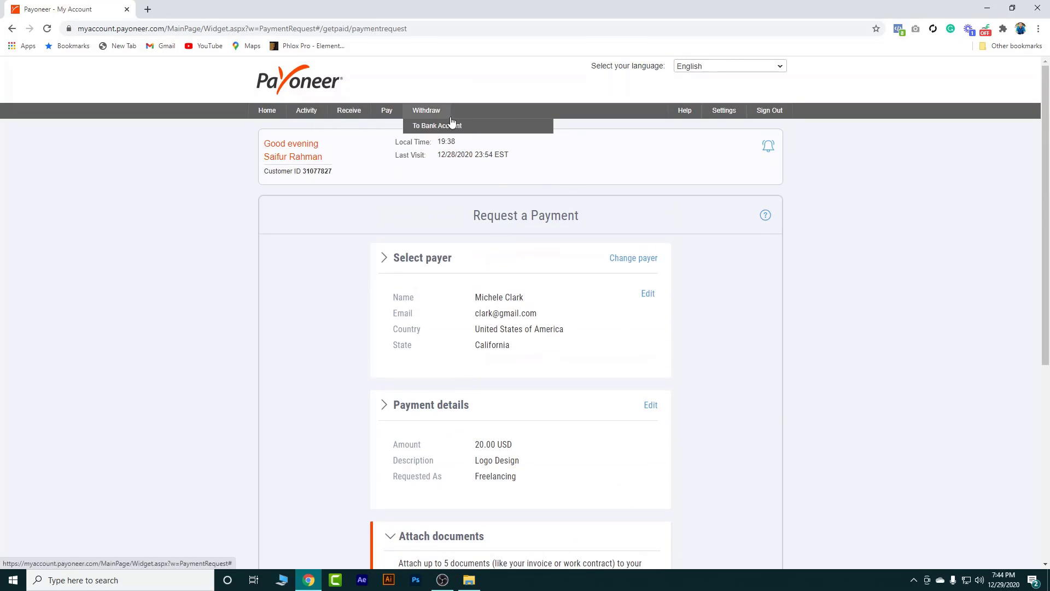
pyautogui.moveTo(307, 115)
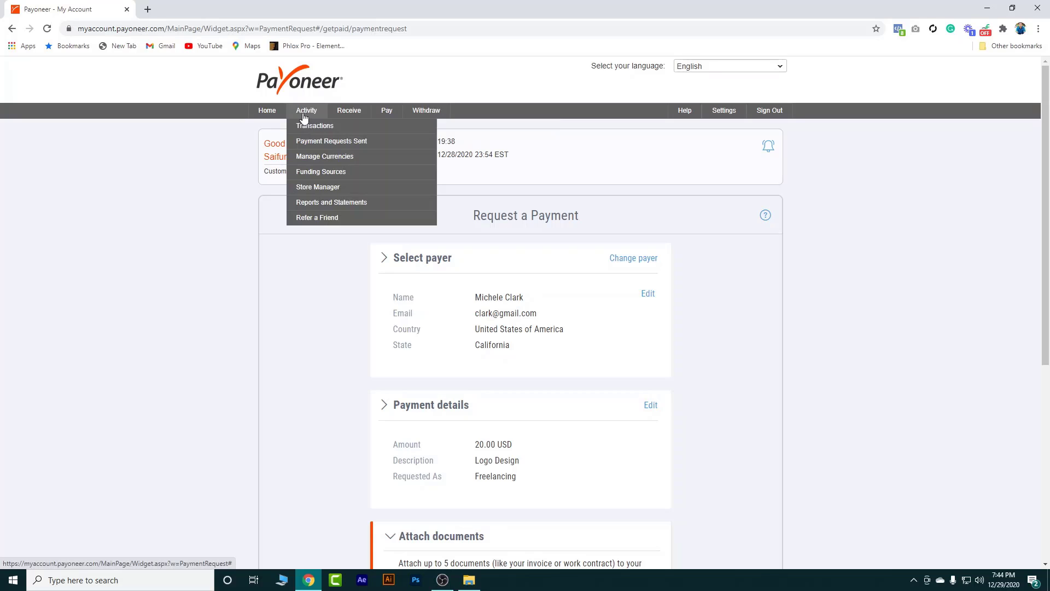
# Open Activity > Payment Requests Sent to see the 50.00 USD deposited request
pyautogui.click(319, 149)
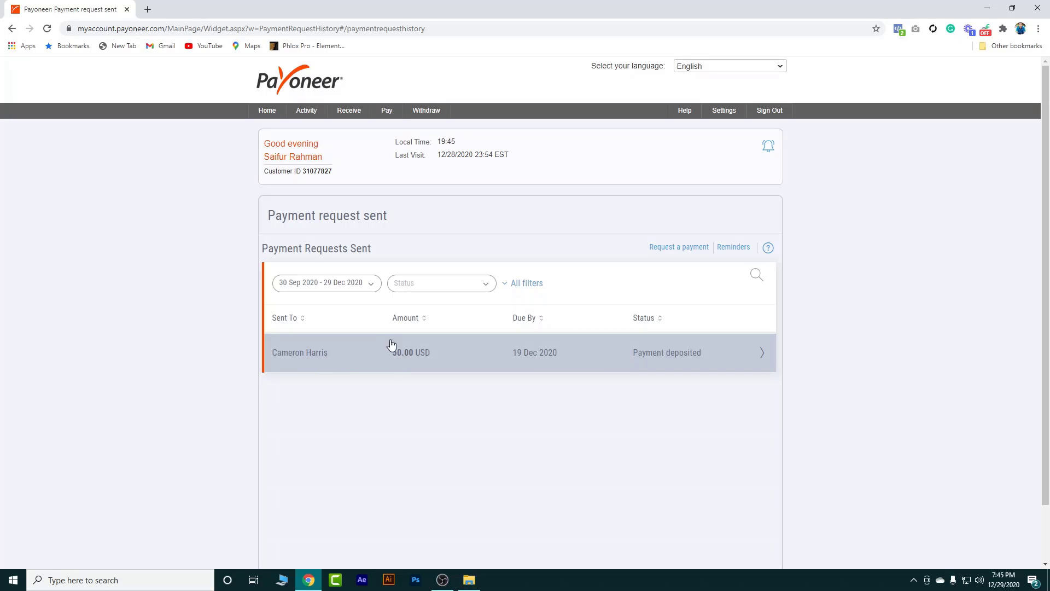
pyautogui.click(460, 353)
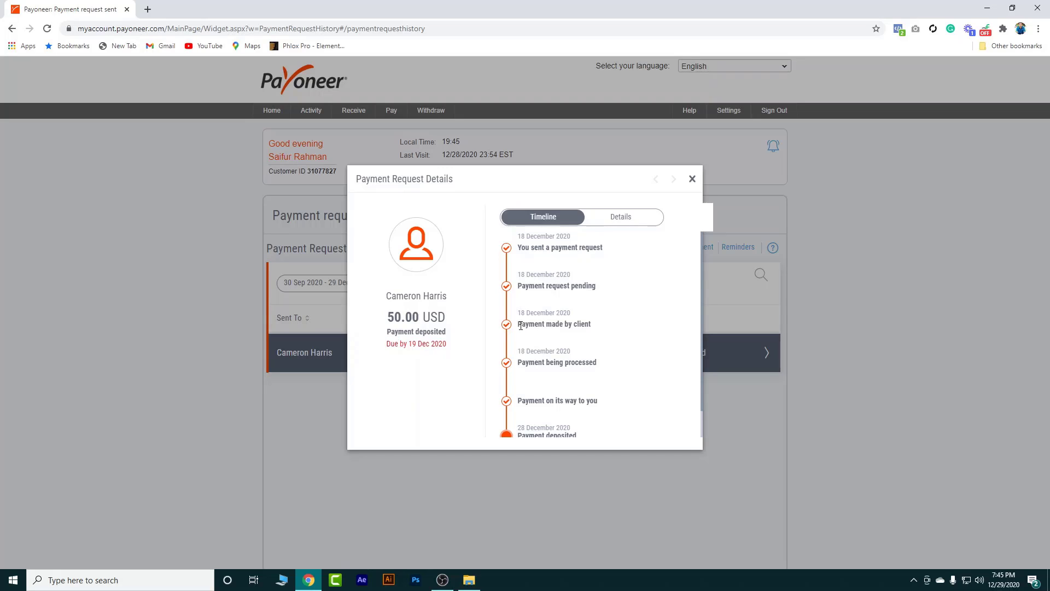
pyautogui.moveTo(521, 325); pyautogui.dragTo(591, 325)
pyautogui.moveTo(520, 325); pyautogui.dragTo(588, 324)
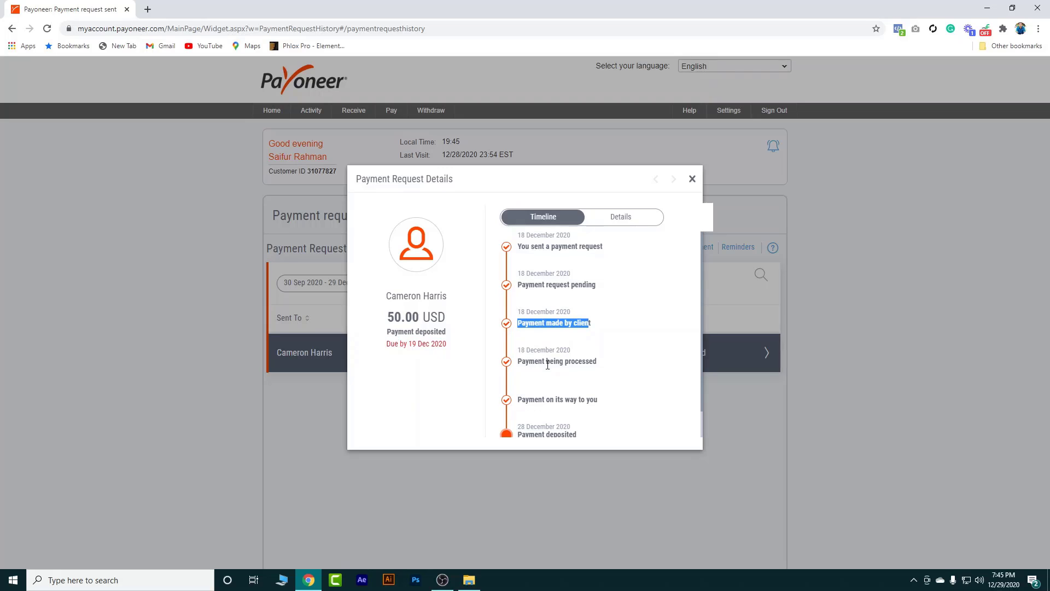
pyautogui.scroll(-1, 575, 403)
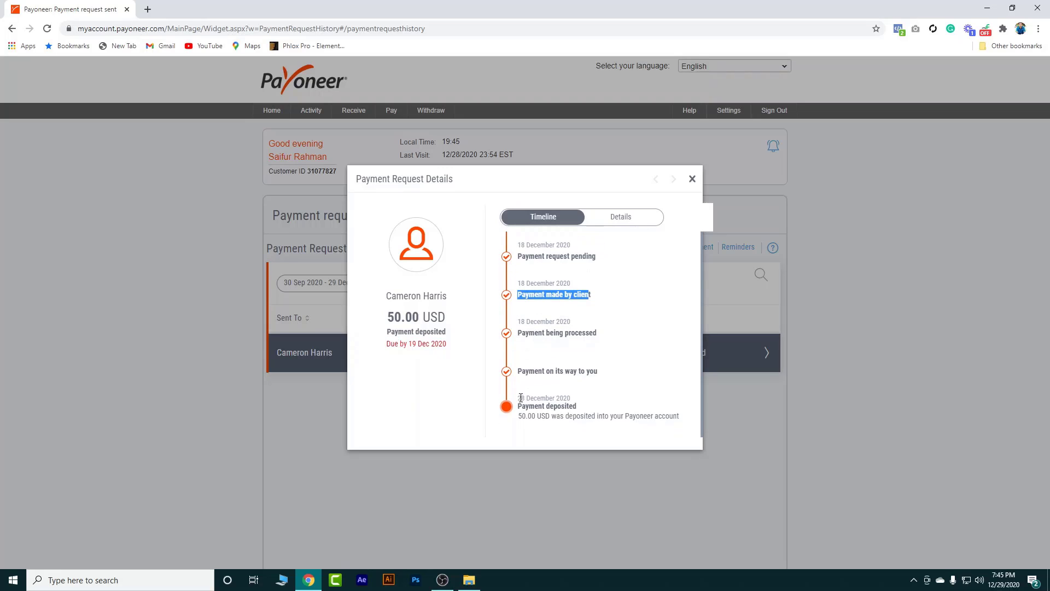
pyautogui.tripleClick(520, 397)
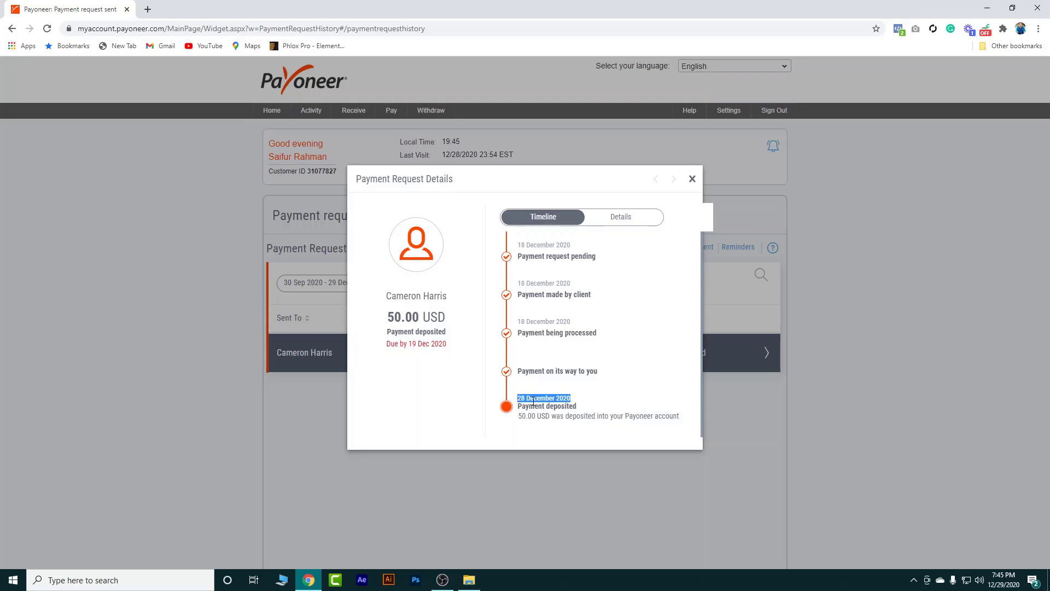
pyautogui.click(533, 401)
pyautogui.moveTo(538, 245); pyautogui.dragTo(541, 245)
pyautogui.click(534, 400)
pyautogui.click(692, 179)
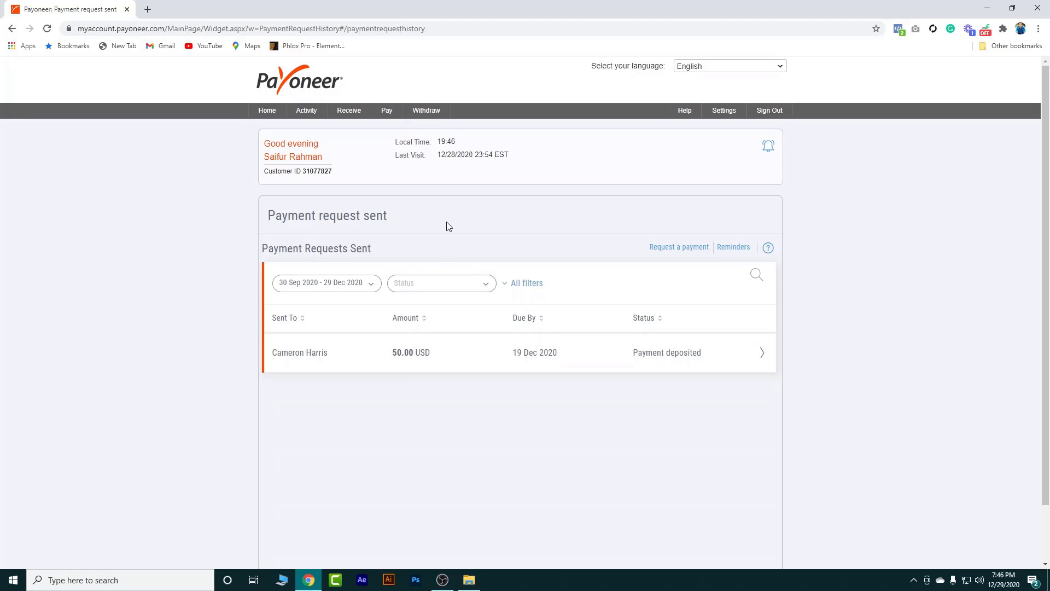
pyautogui.moveTo(424, 111)
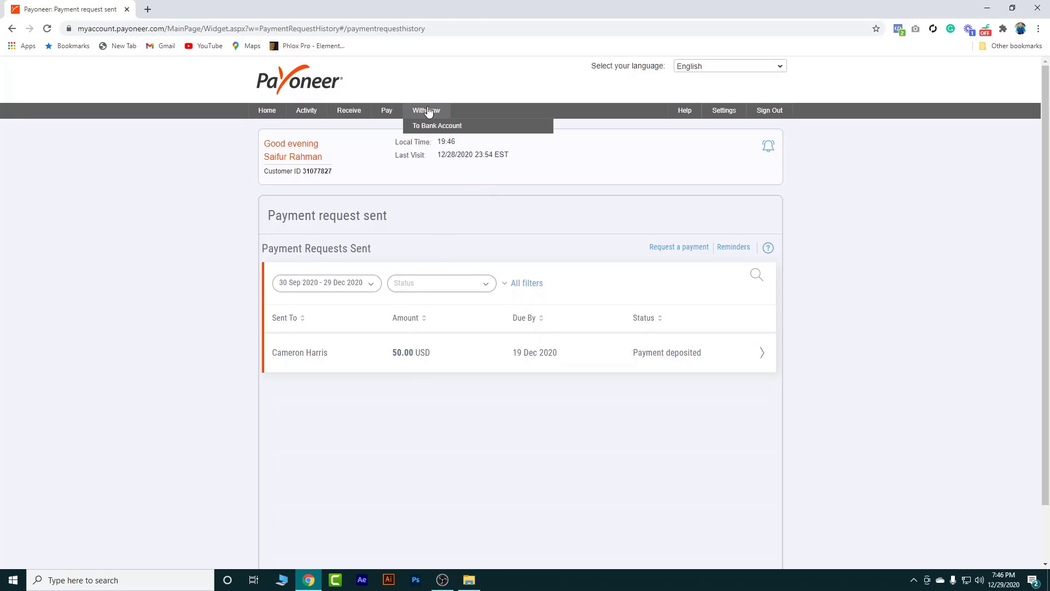
# Go from Home to the Bank Accounts settings listing the approved BDT account
pyautogui.click(263, 112)
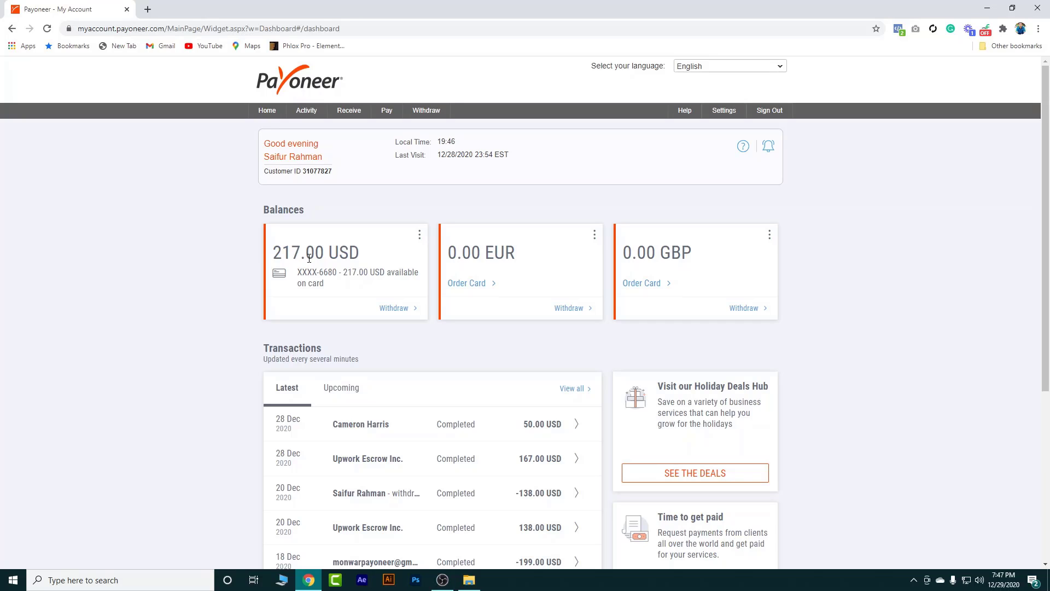
pyautogui.moveTo(724, 112)
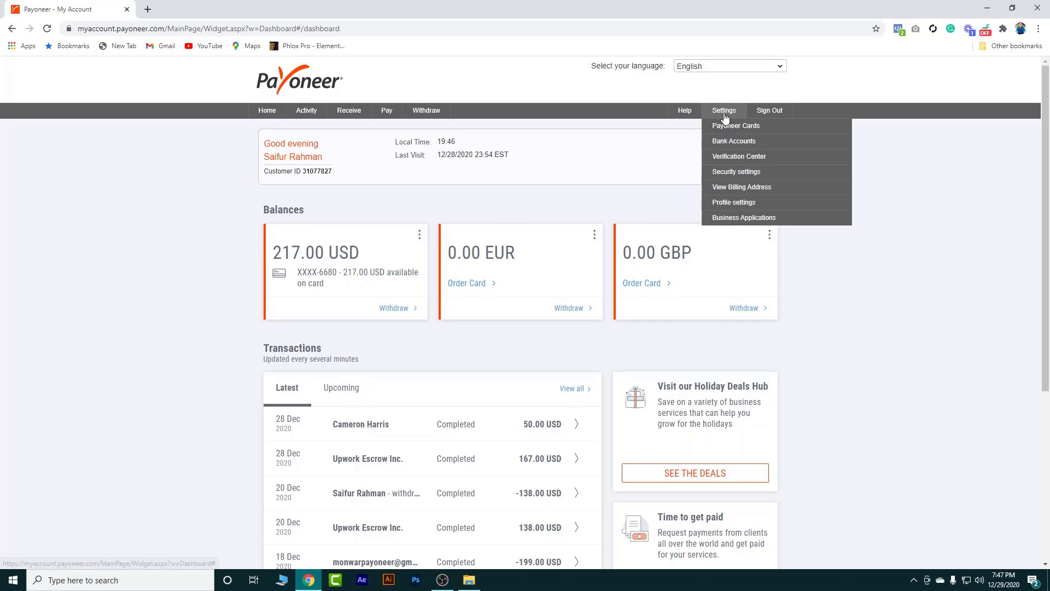
pyautogui.click(724, 142)
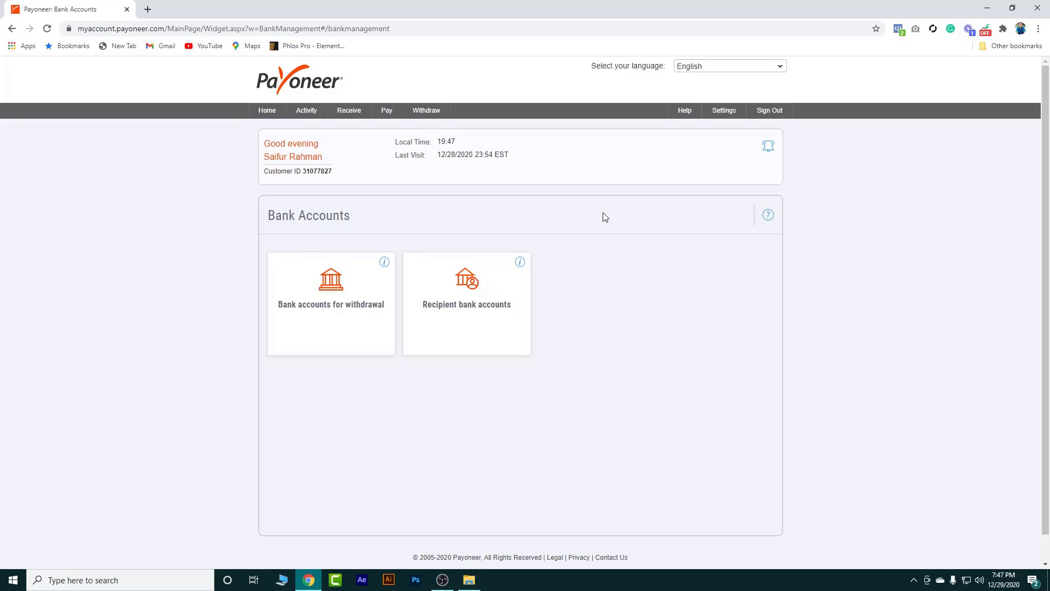
pyautogui.click(332, 303)
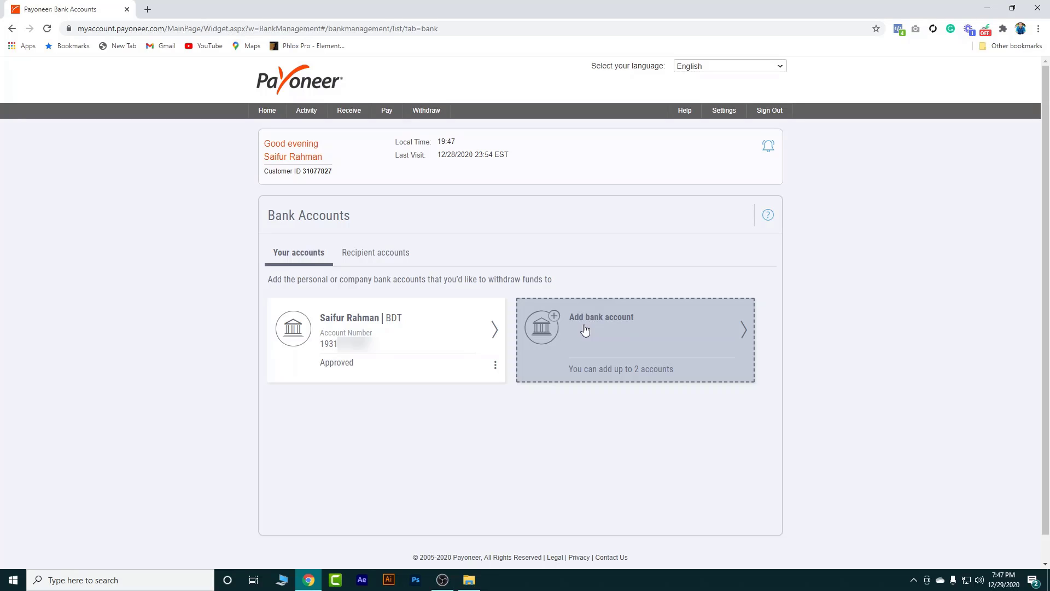
# View the Add bank account form, then return to the bank account list
pyautogui.click(632, 343)
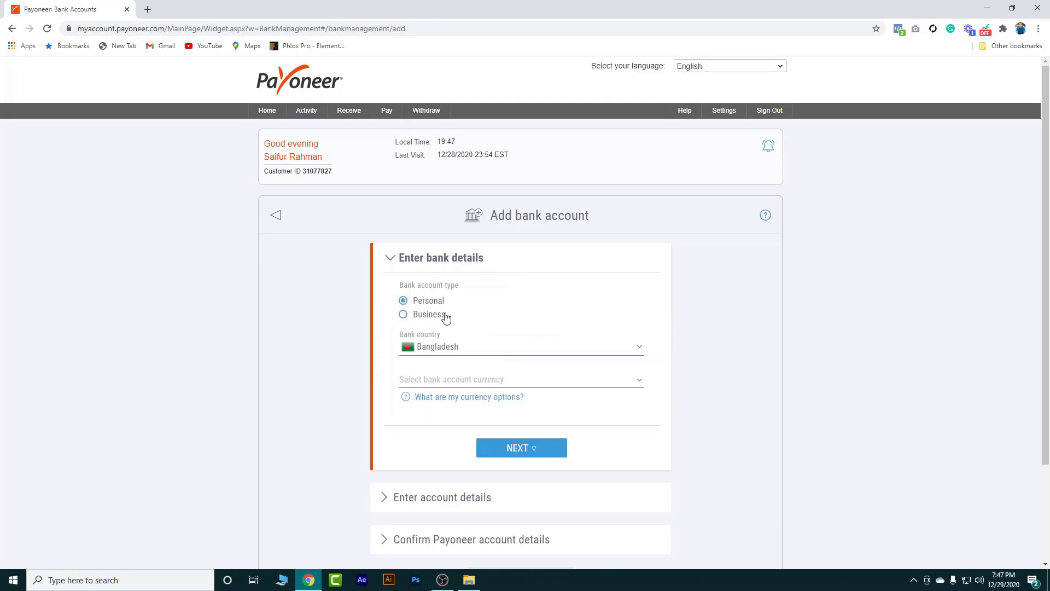
pyautogui.click(277, 217)
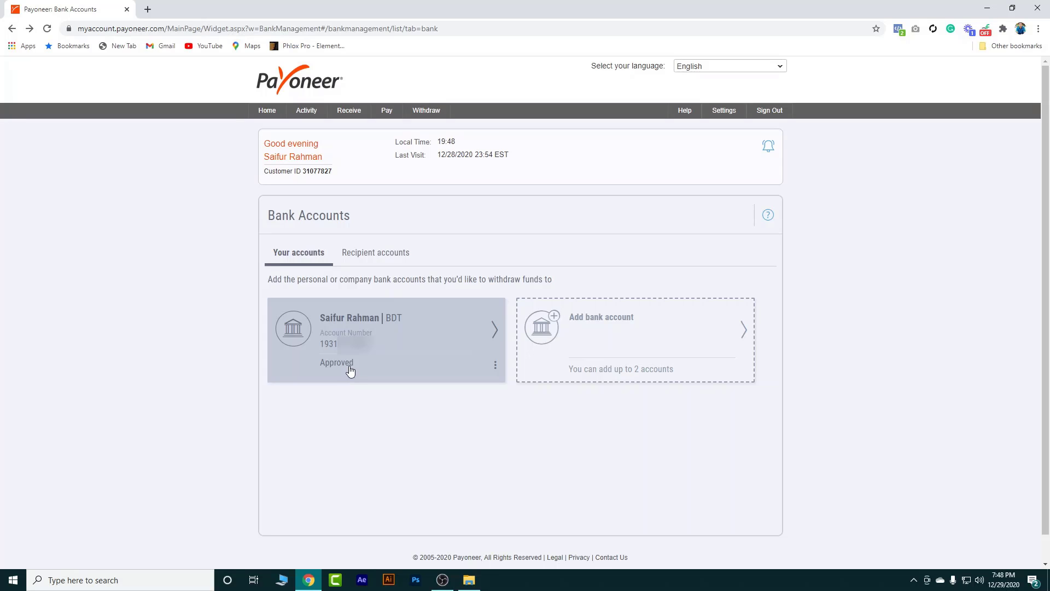
pyautogui.moveTo(366, 117)
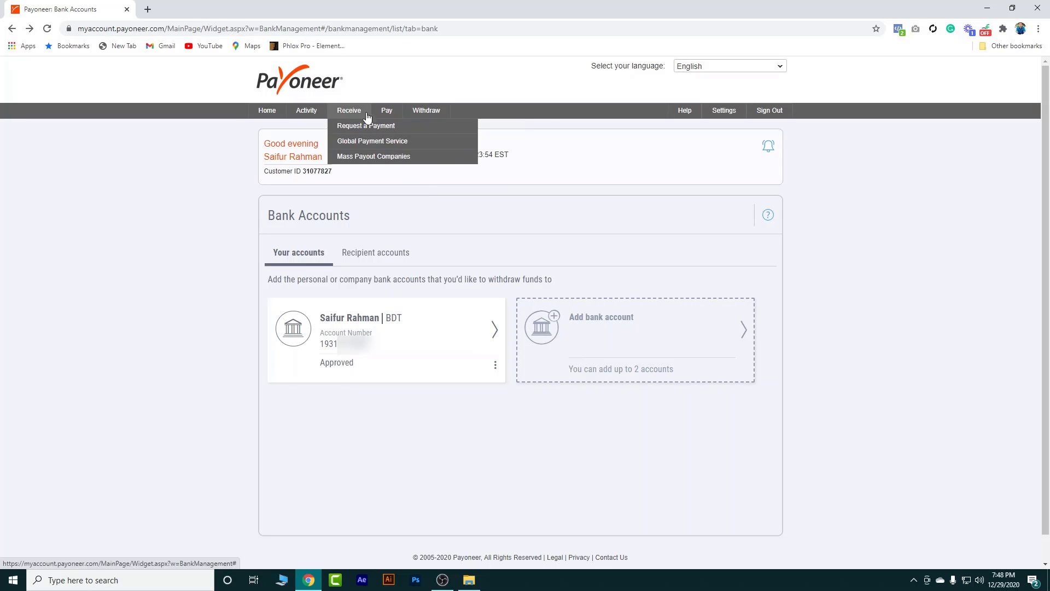
pyautogui.moveTo(418, 115)
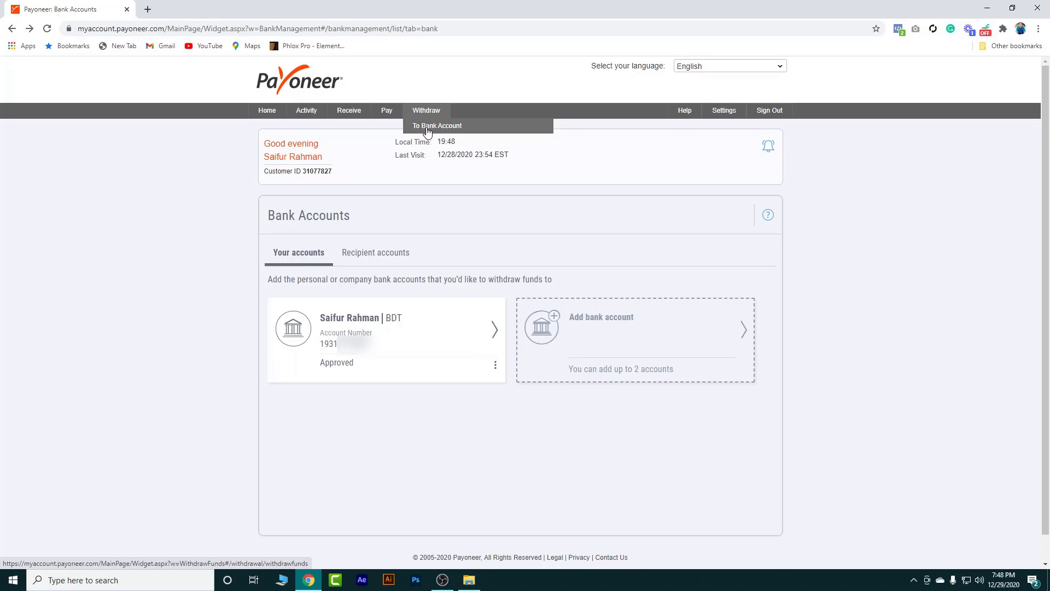
# Start a bank withdrawal of 217 from the USD balance and check the BDT conversion
pyautogui.click(427, 128)
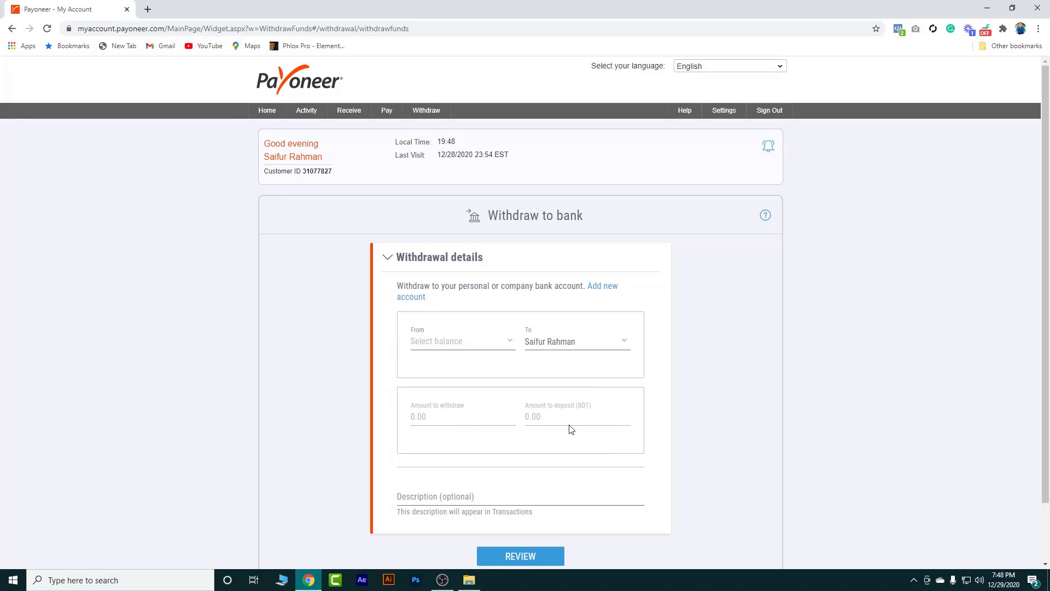
pyautogui.click(462, 340)
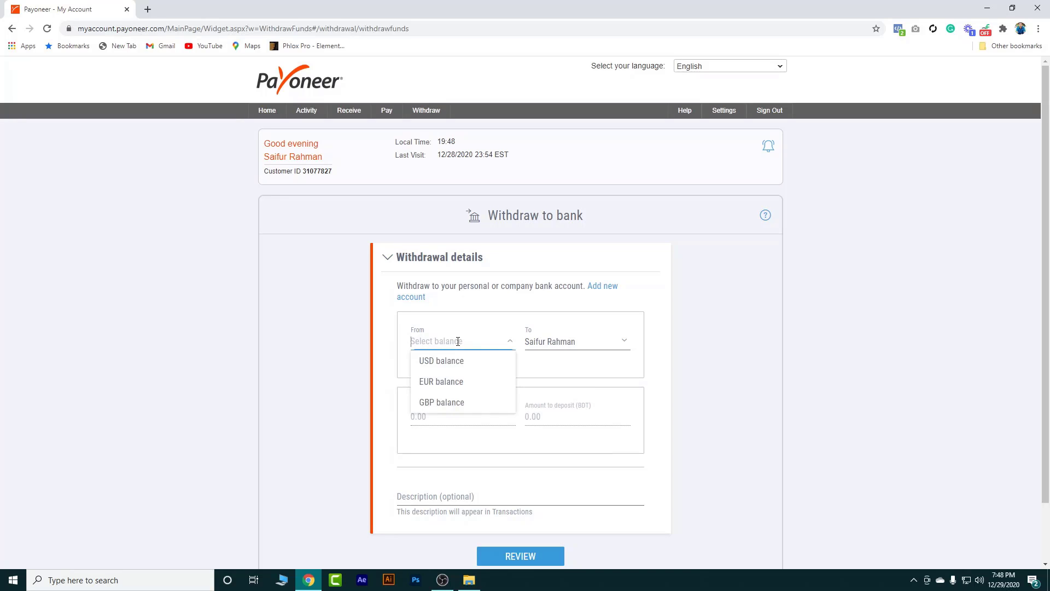
pyautogui.click(451, 370)
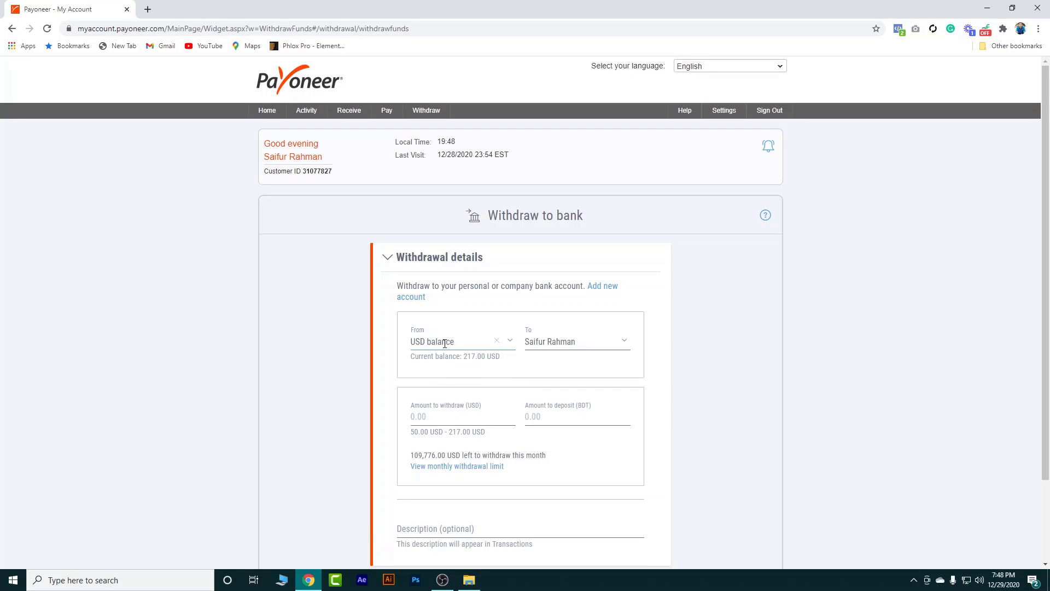
pyautogui.click(451, 420)
pyautogui.write('217')
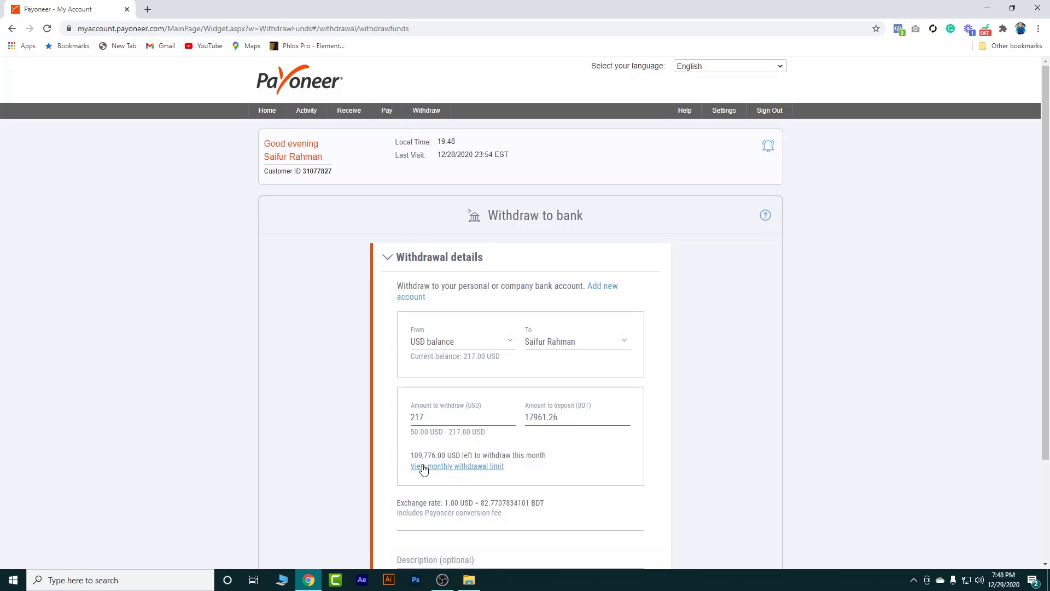
pyautogui.click(415, 422)
pyautogui.click(536, 424)
# Add the description 'Freelancing' and review the withdrawal
pyautogui.scroll(-1, 540, 427)
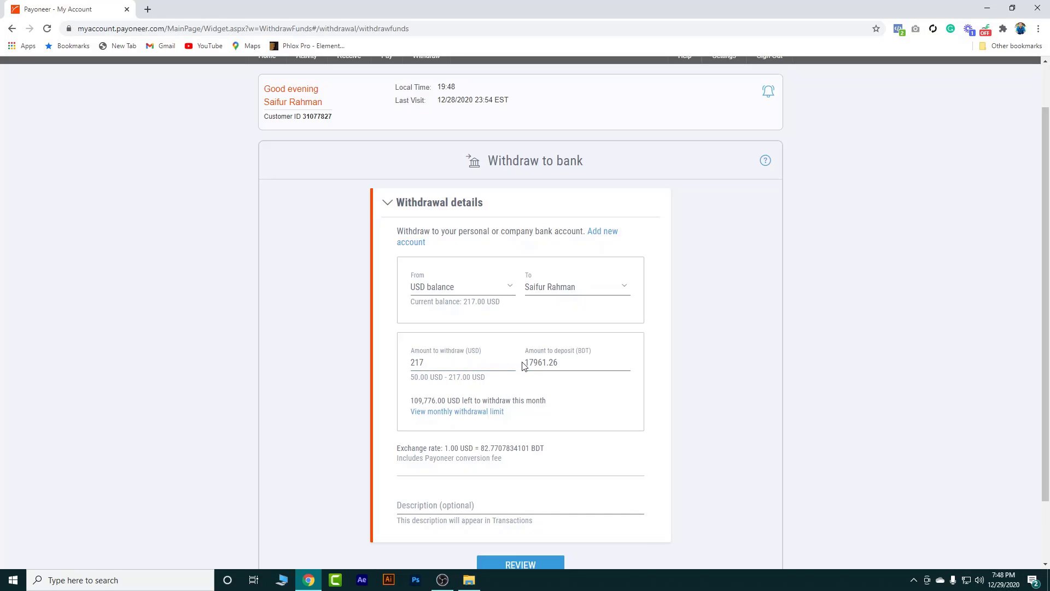
pyautogui.moveTo(528, 362); pyautogui.dragTo(560, 362)
pyautogui.click(559, 362)
pyautogui.click(413, 505)
pyautogui.scroll(-1, 421, 498)
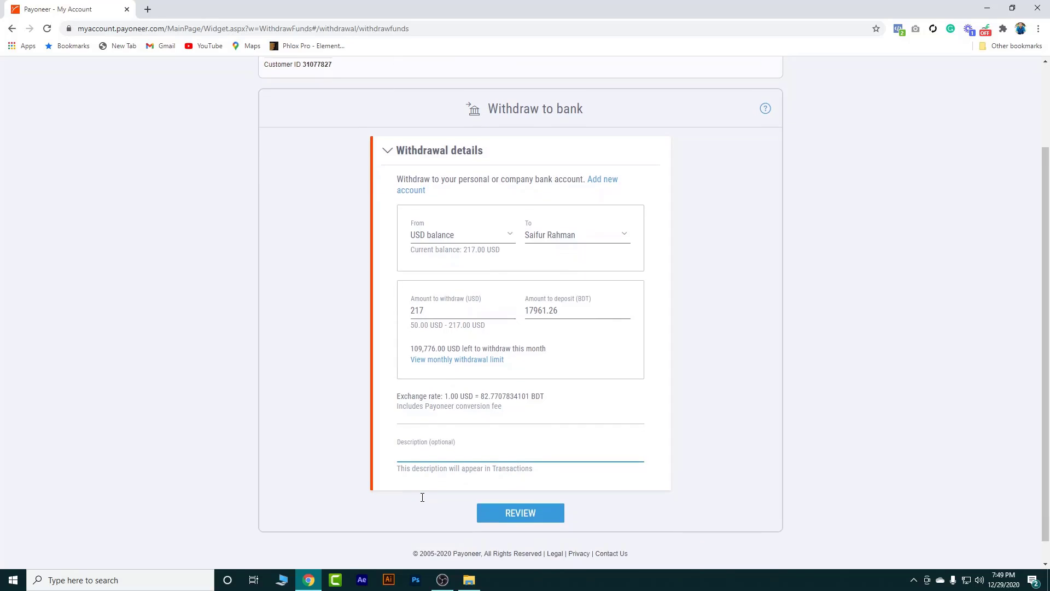
pyautogui.write('F')
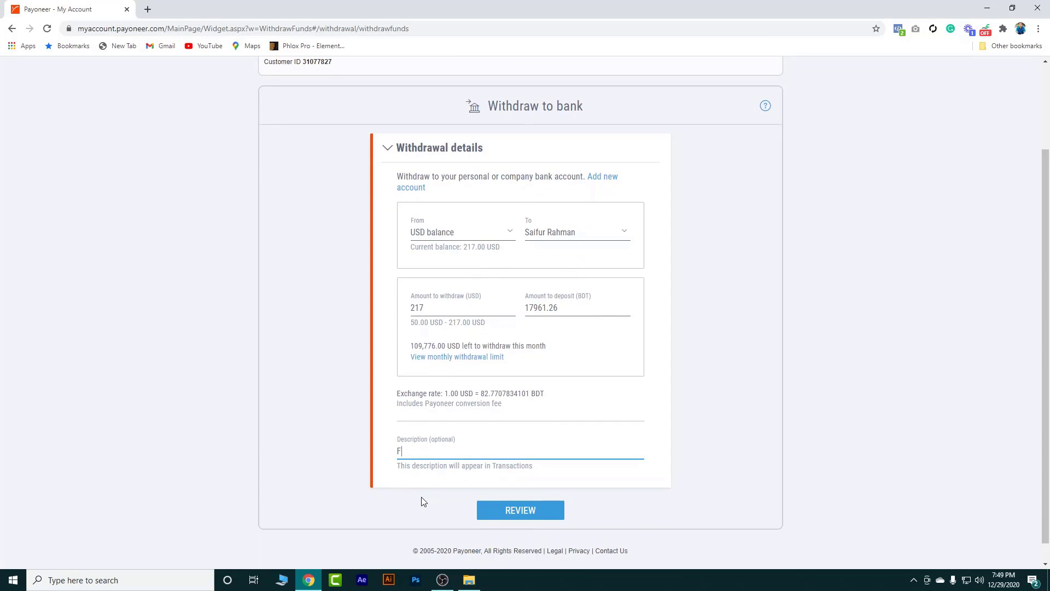
pyautogui.write('reelancing')
pyautogui.click(524, 510)
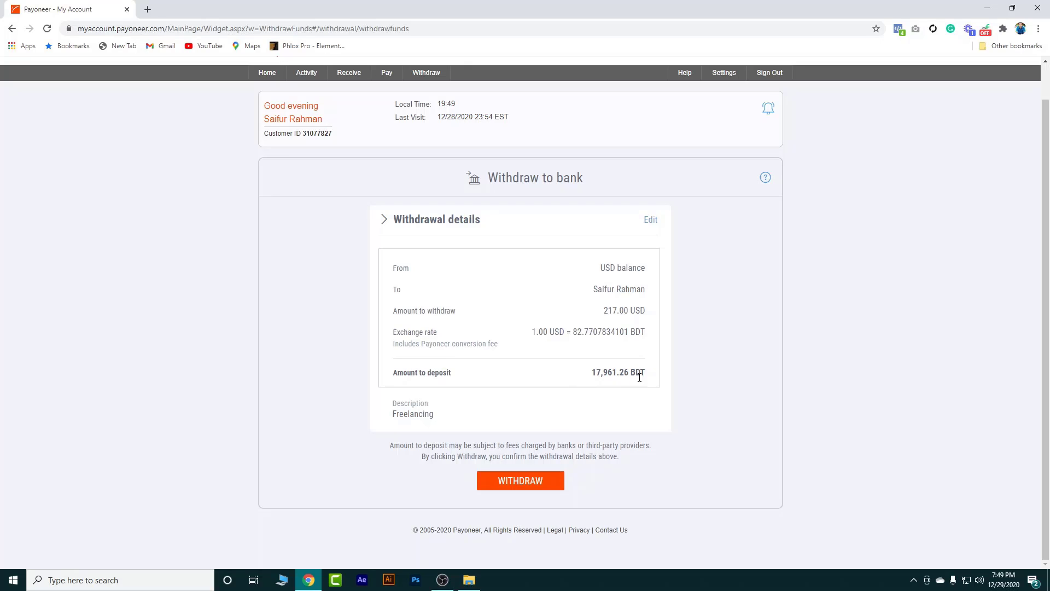
# Confirm the 217.00 USD withdrawal and return Home, where USD balance reads 0.00
pyautogui.click(529, 485)
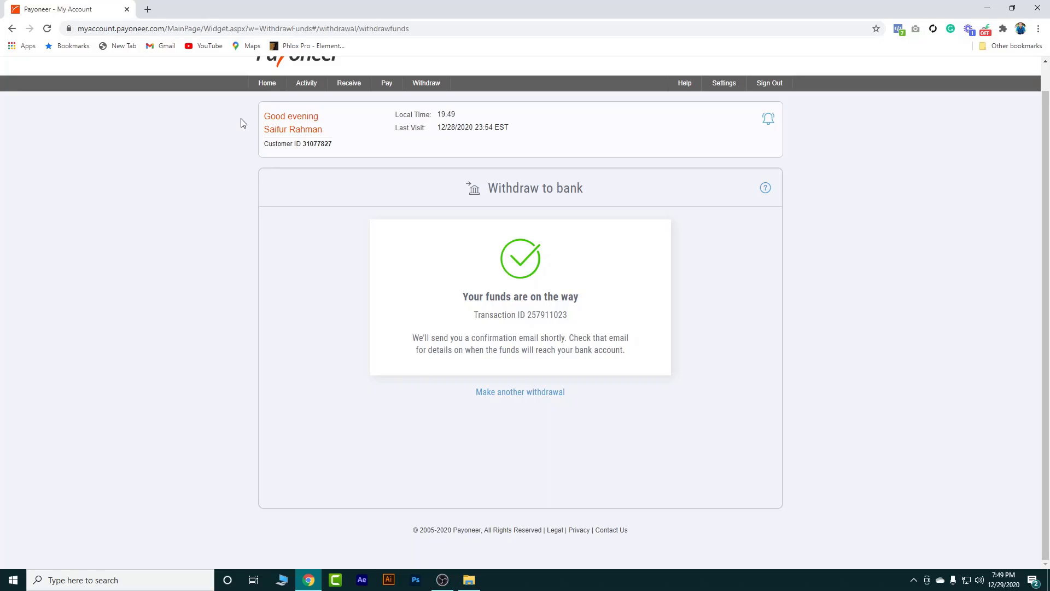
pyautogui.click(268, 89)
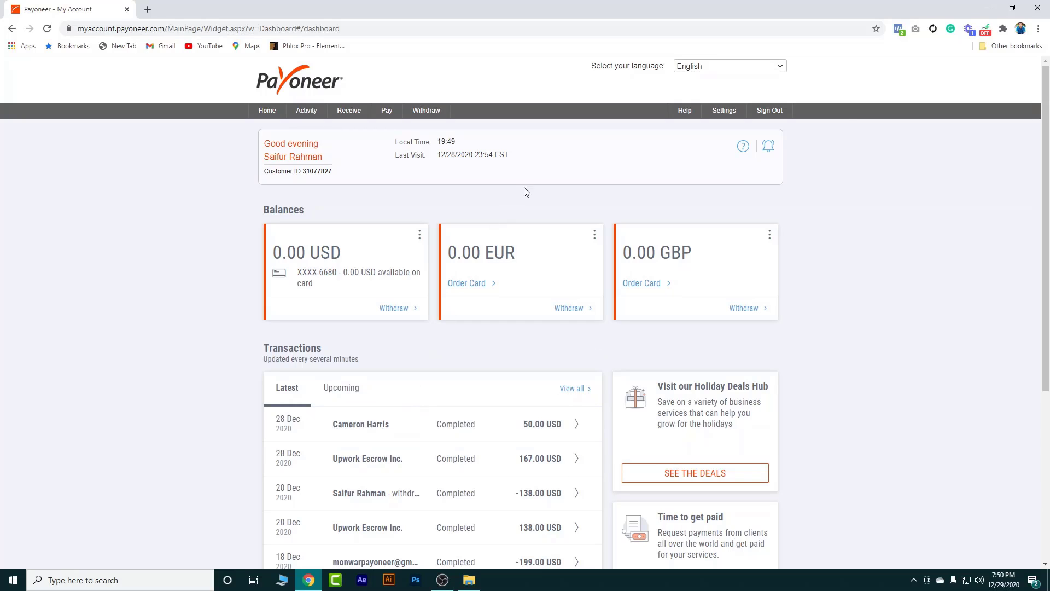
# Open Settings > Payoneer Cards and expand Past cards to show the blocked card
pyautogui.moveTo(732, 117)
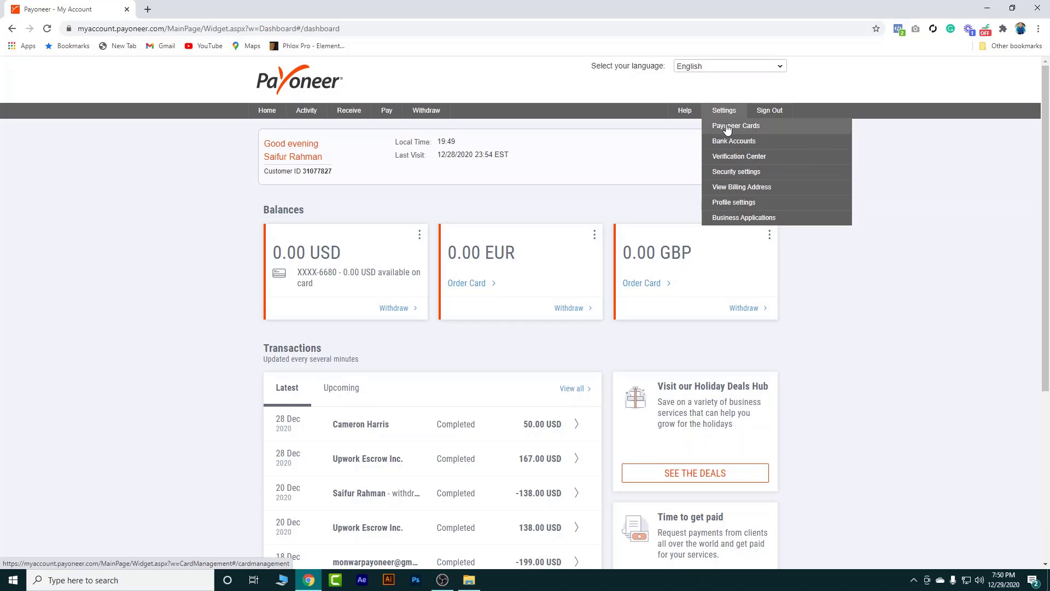
pyautogui.click(726, 129)
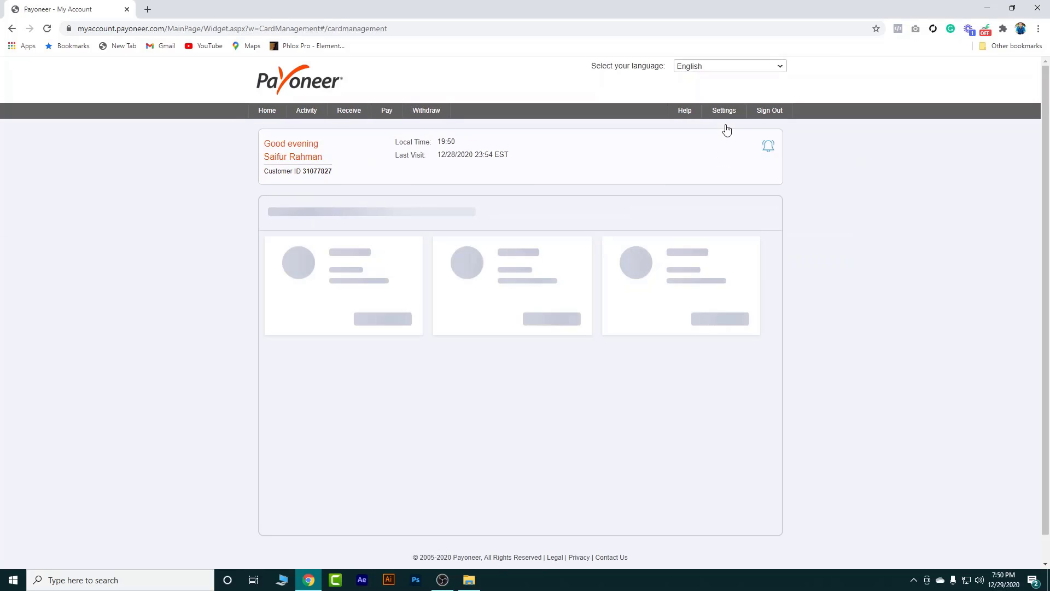
pyautogui.scroll(-2, 482, 215)
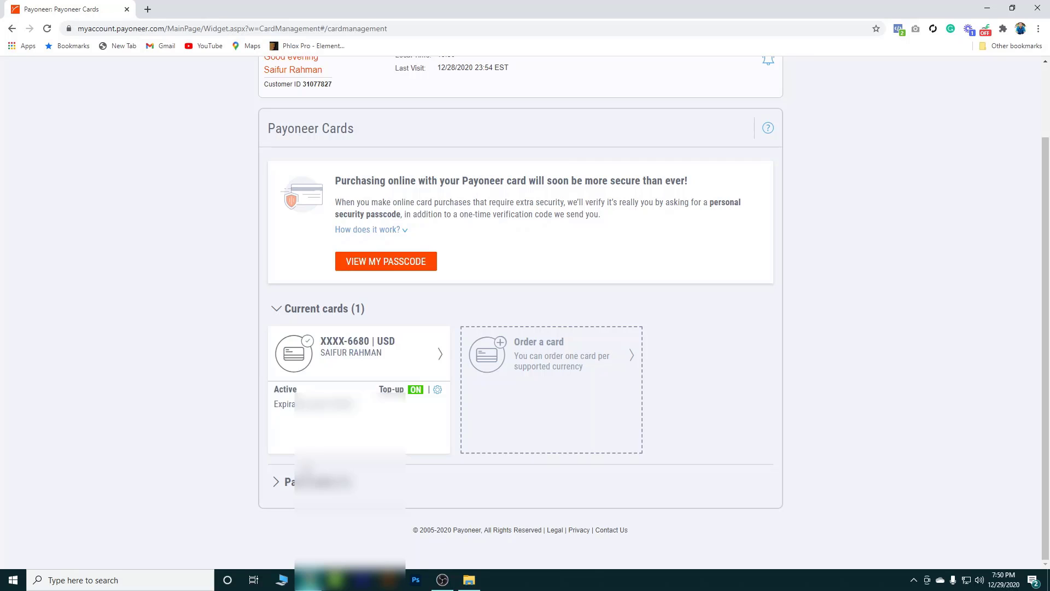
pyautogui.click(289, 483)
pyautogui.scroll(-2, 290, 487)
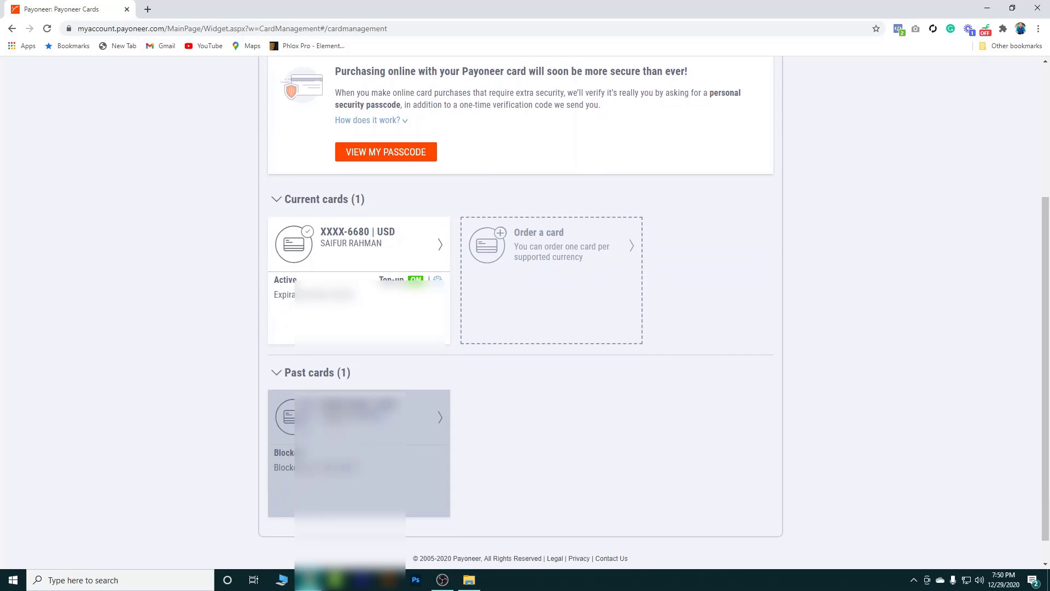
pyautogui.scroll(2, 315, 381)
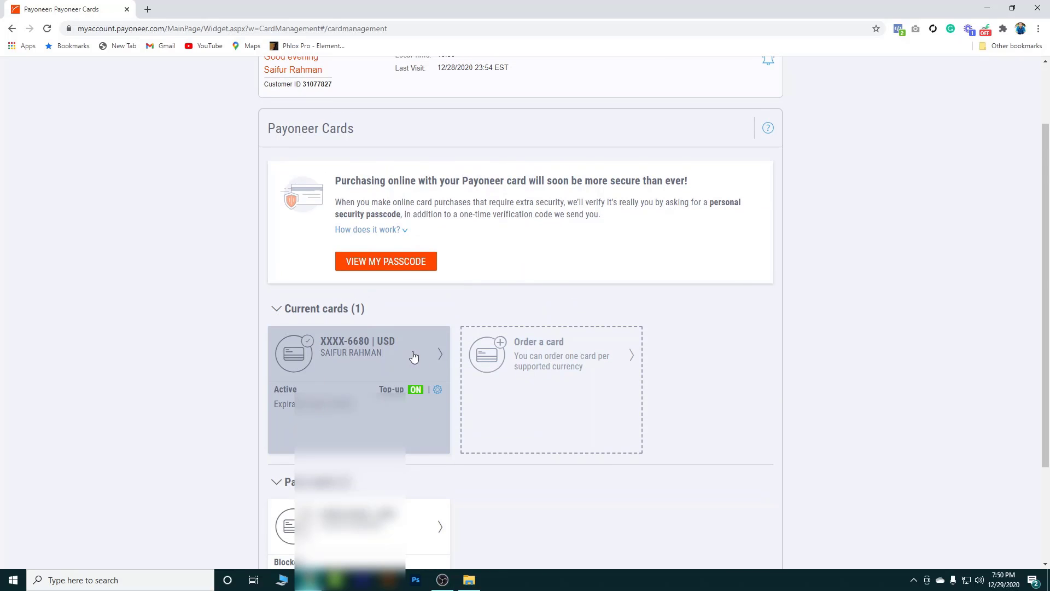
pyautogui.scroll(2, 475, 368)
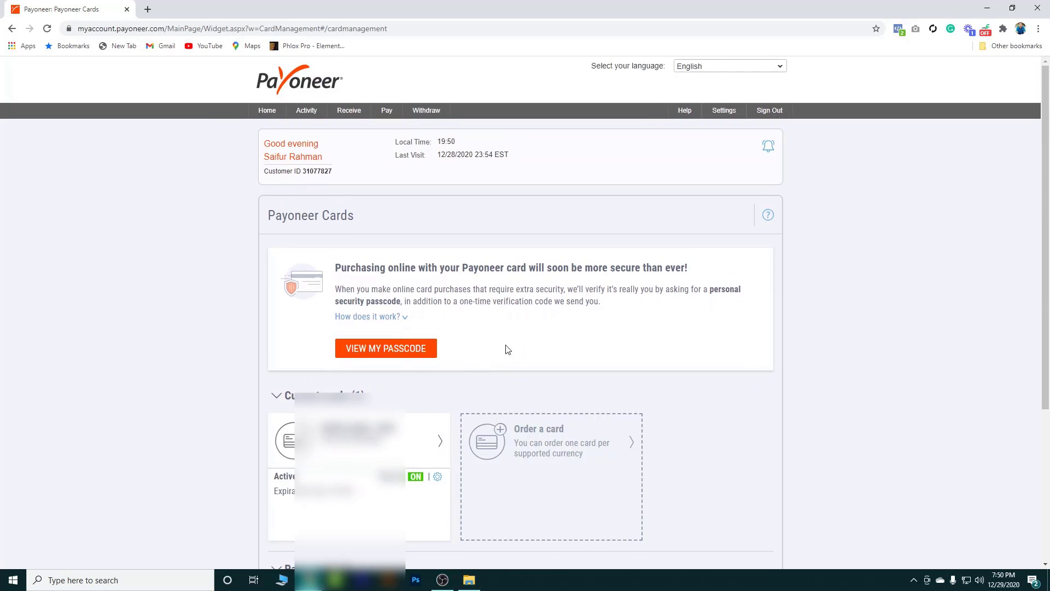
# Order a card, accept the conditions, and choose USD as the card currency
pyautogui.moveTo(724, 111)
pyautogui.click(583, 449)
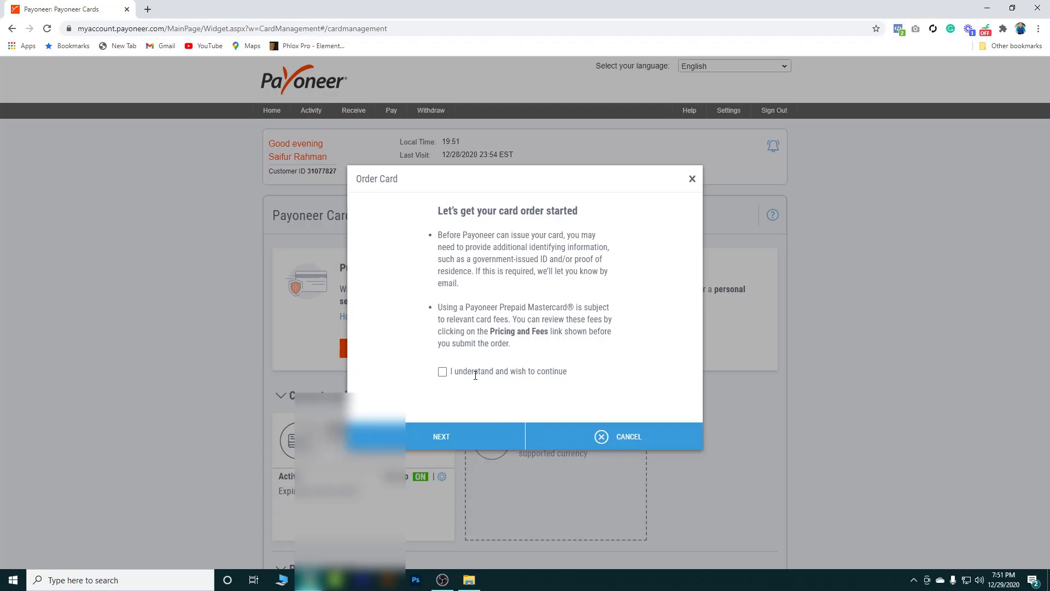
pyautogui.click(443, 371)
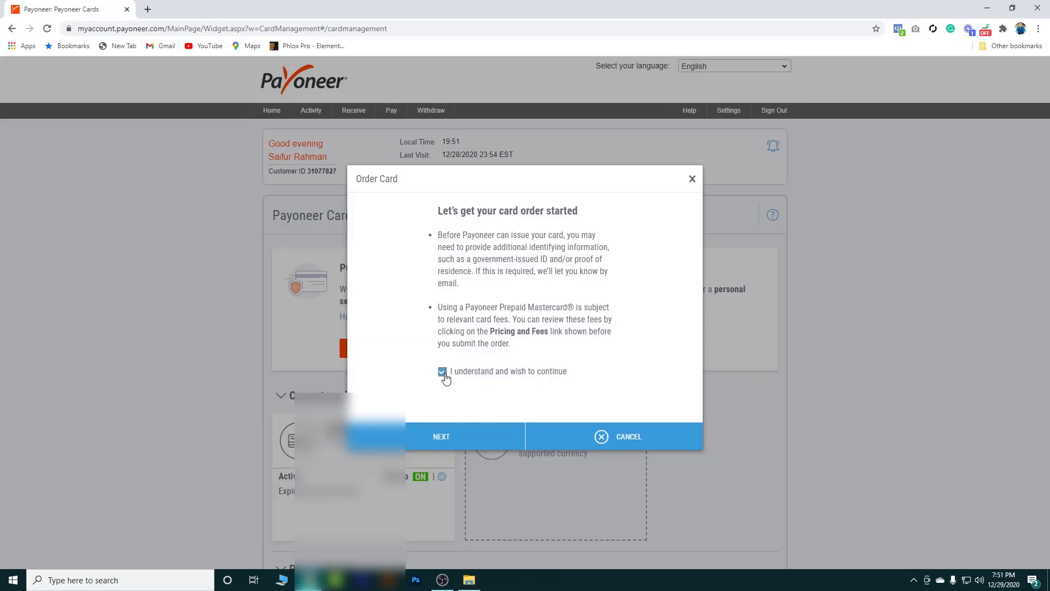
pyautogui.click(468, 442)
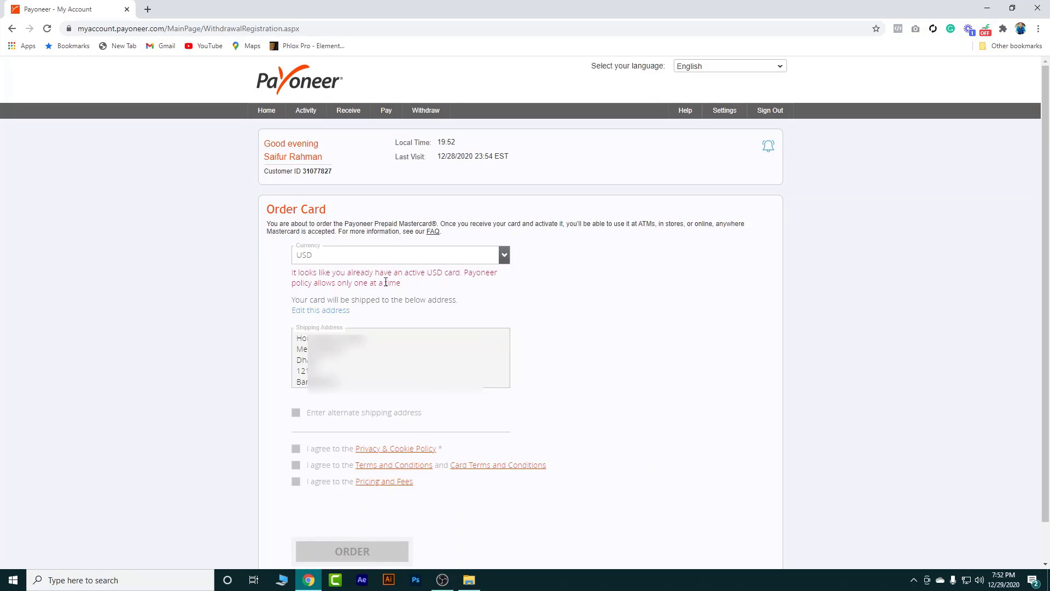
pyautogui.click(503, 255)
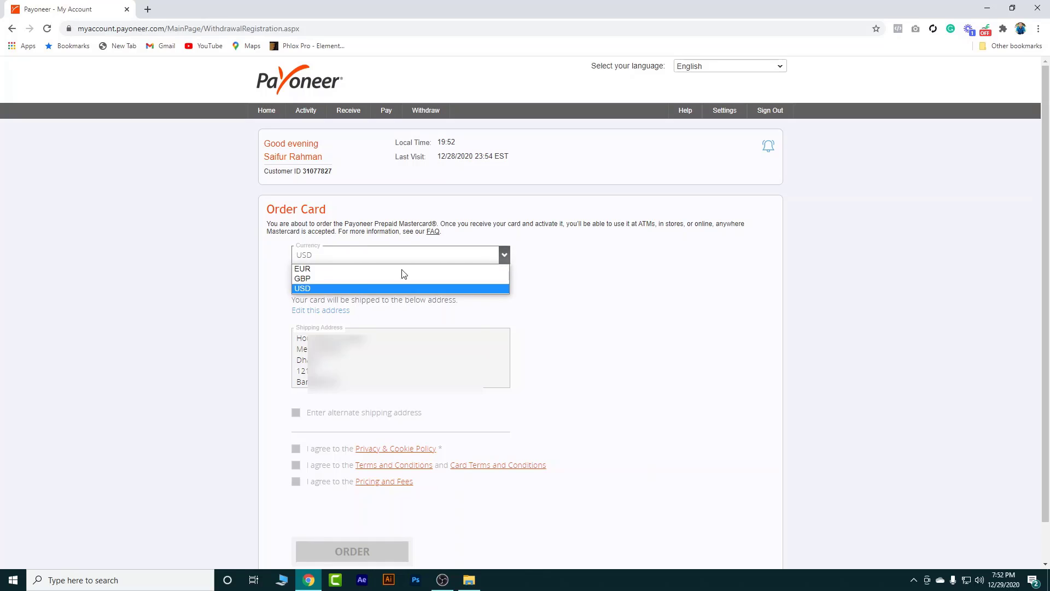
pyautogui.click(344, 288)
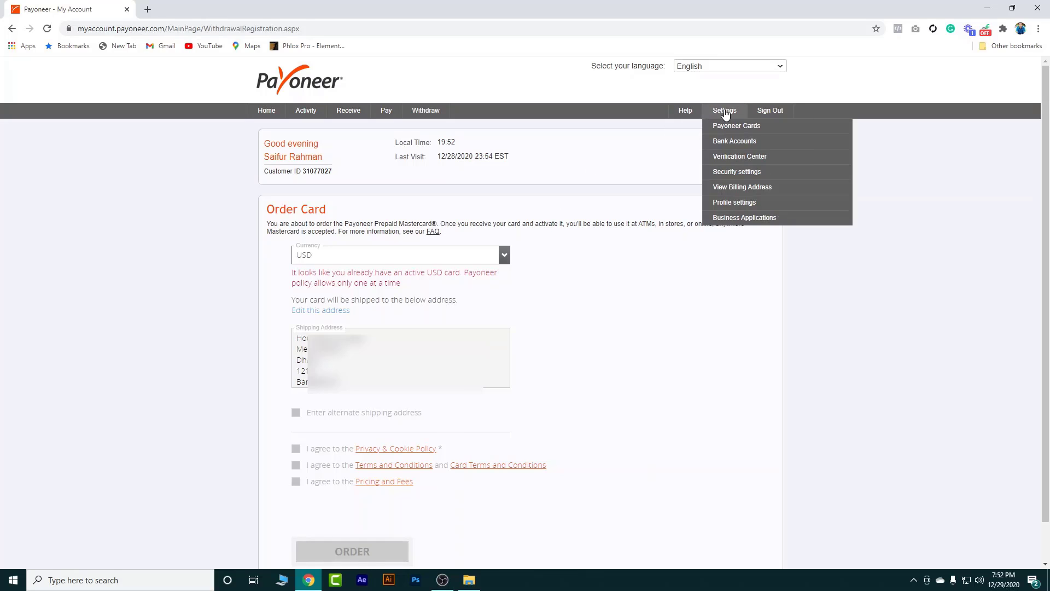
# Return to Settings > Payoneer Cards, abandoning the card order form
pyautogui.click(728, 126)
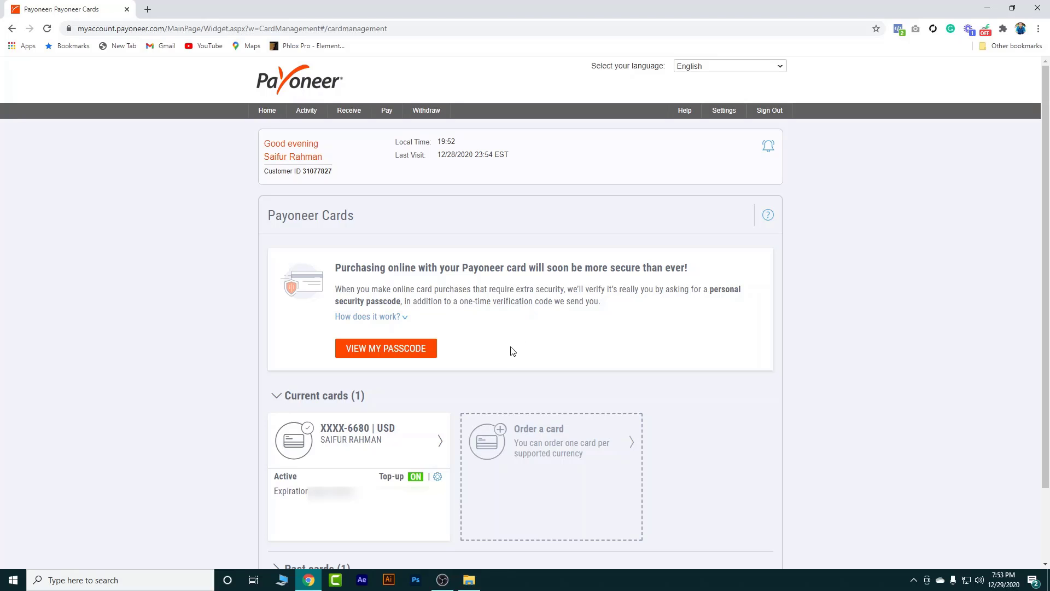
pyautogui.moveTo(302, 118)
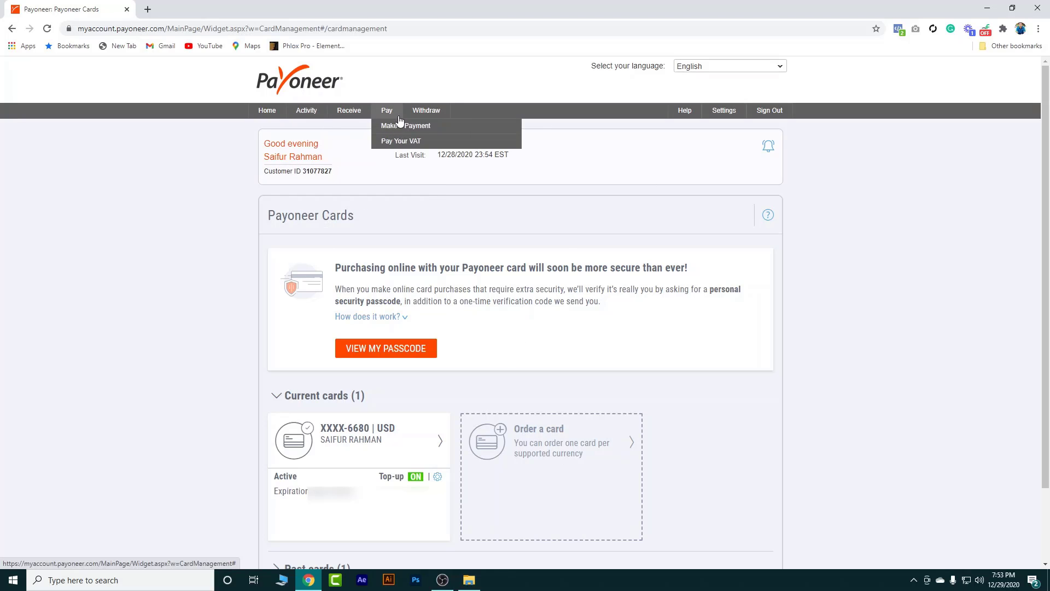